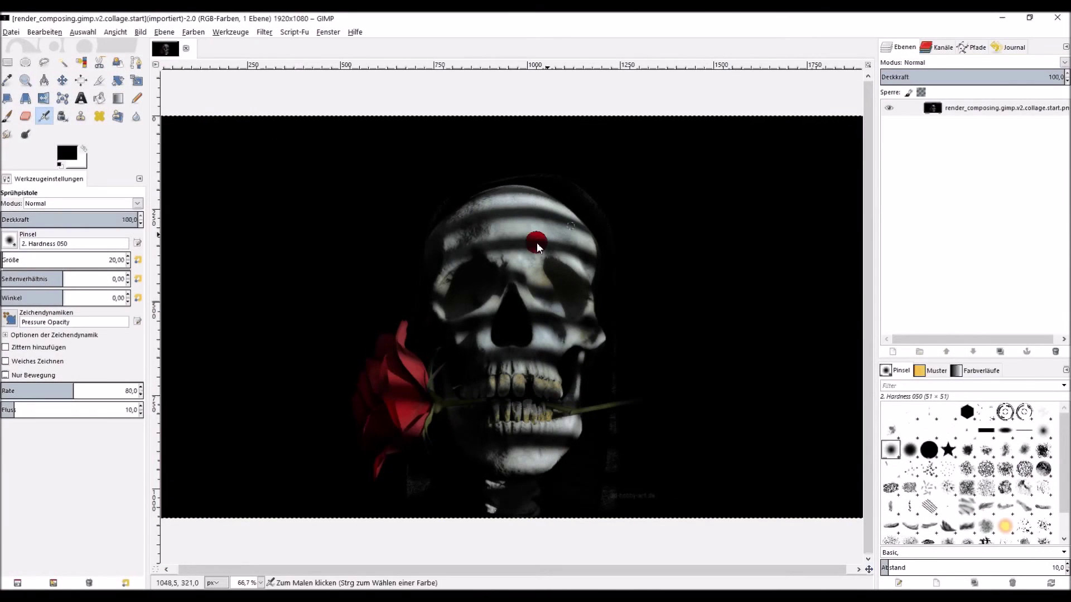
- Rename the photo's only layer to 'background'
click(964, 112)
double_click(964, 112)
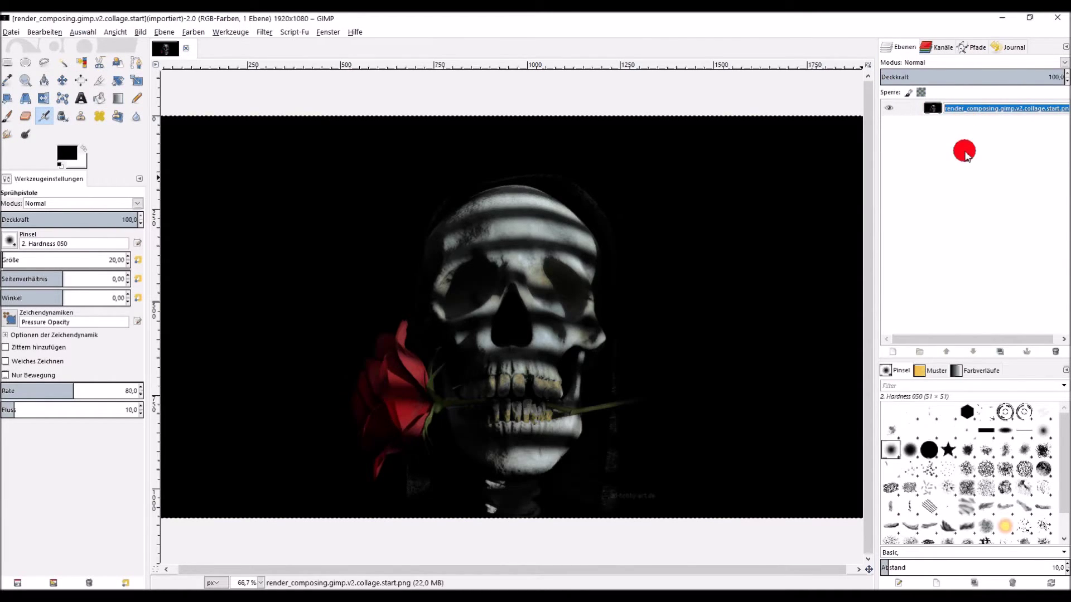
text(back)
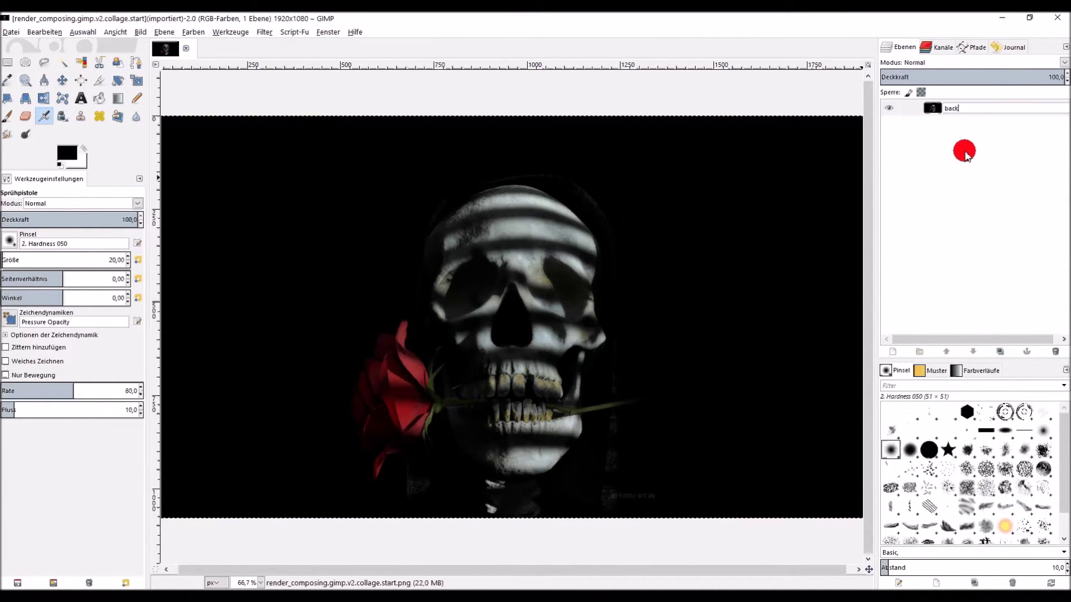
text(ground)
key(Return)
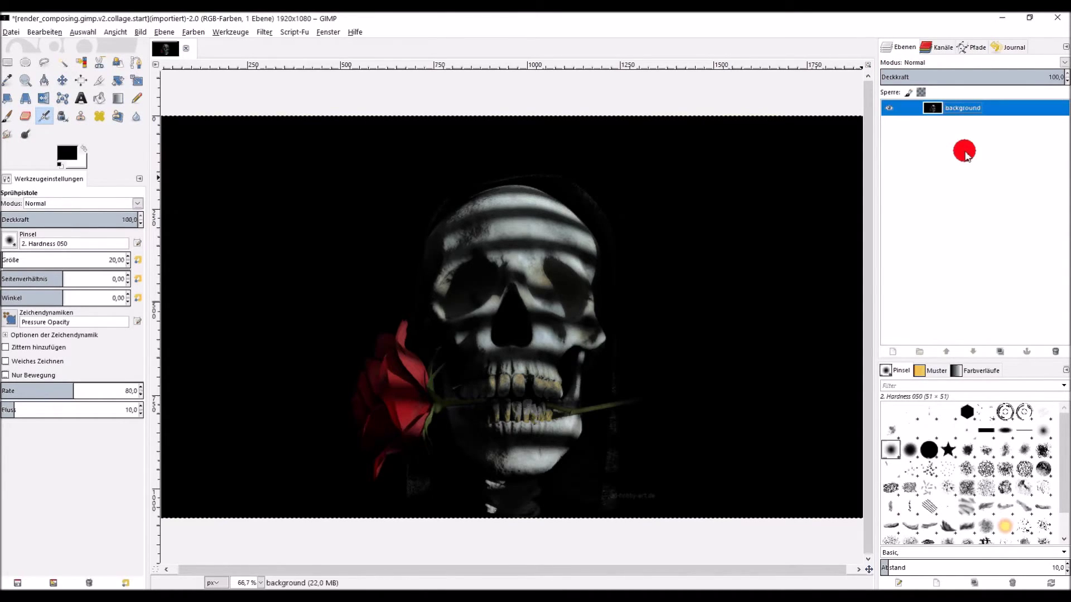
- Add a new transparent layer above it named 'brush-mask'
click(893, 352)
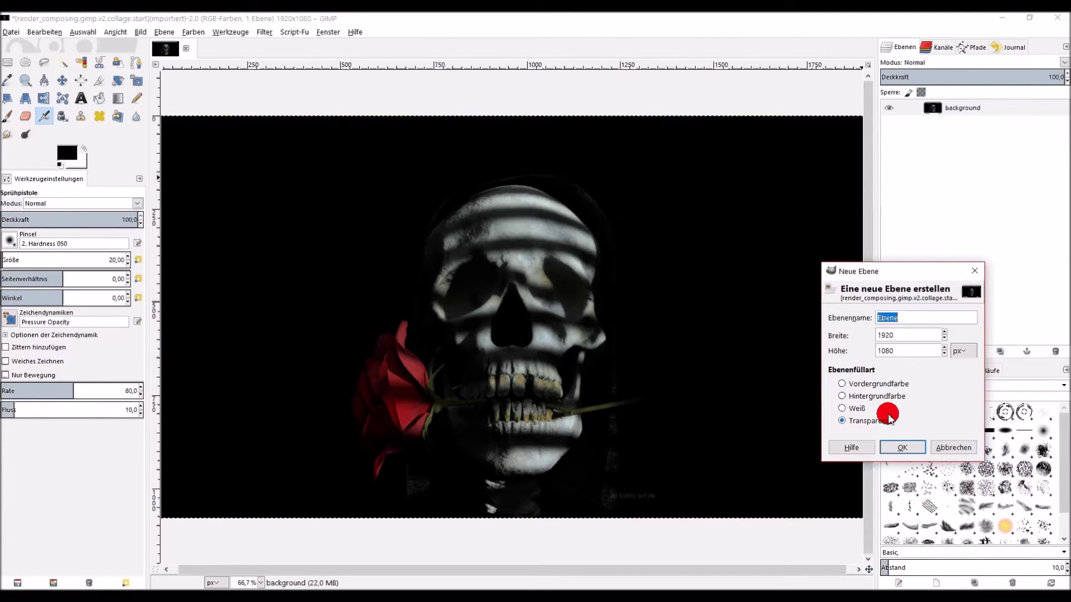
click(899, 446)
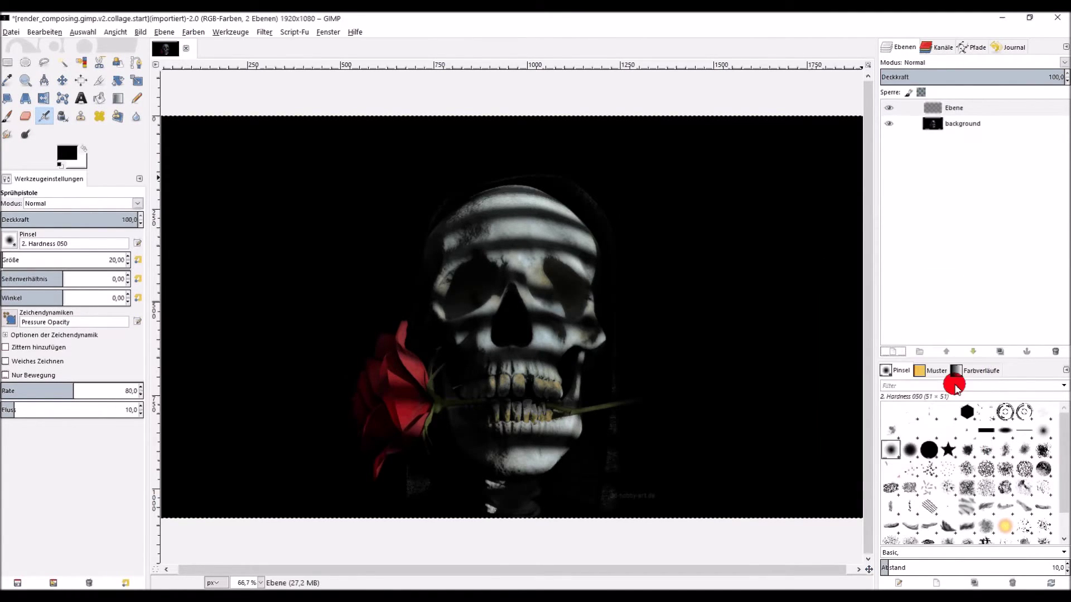
double_click(975, 109)
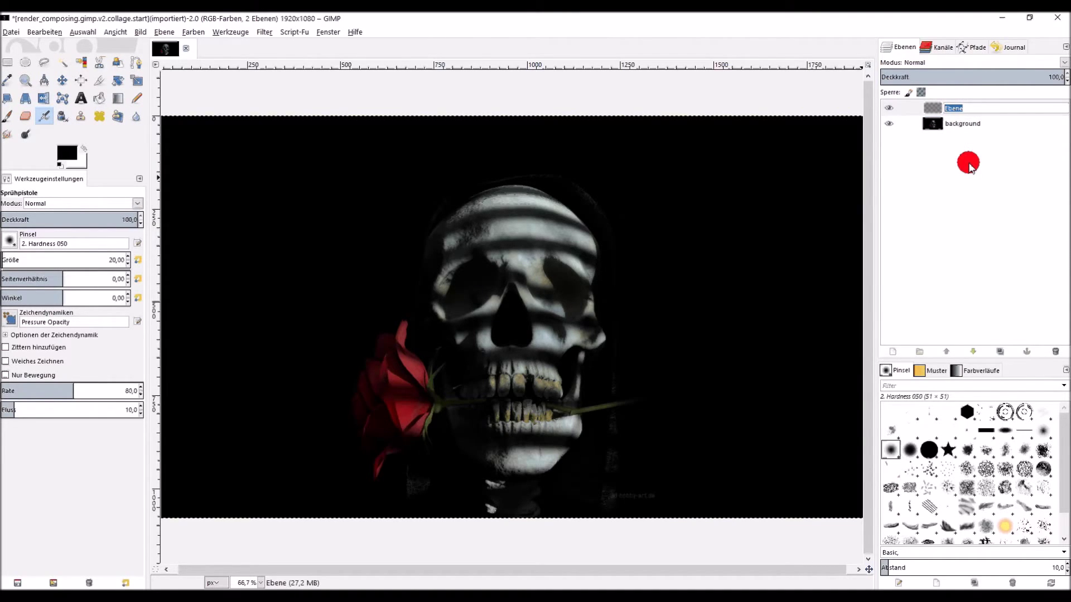
text(brush)
text(-mask)
key(Return)
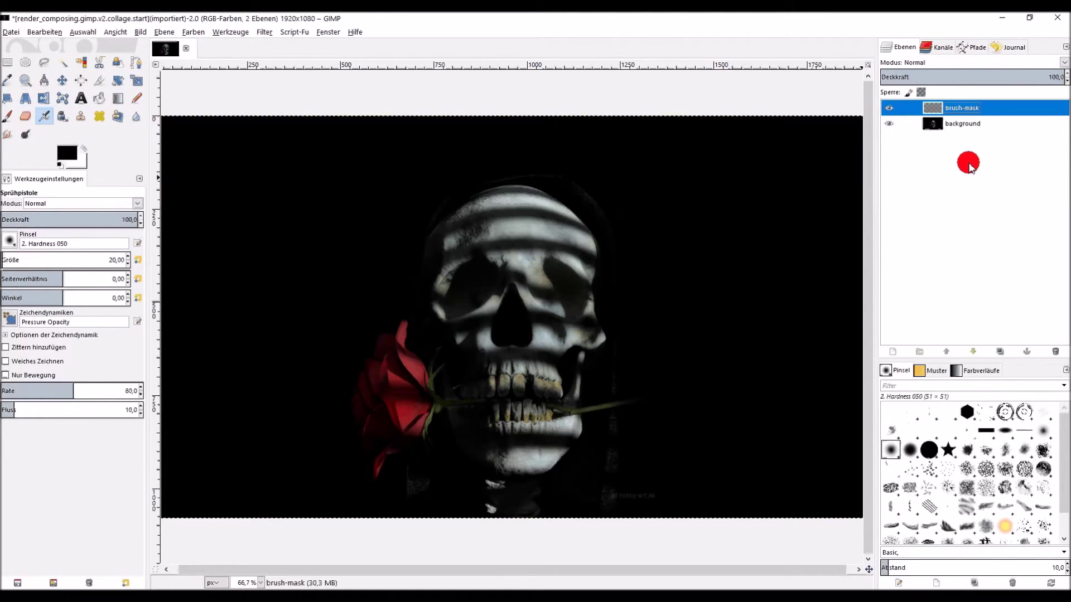
- Draw a rectangular selection around the skull, widened left and extended slightly upward
click(7, 62)
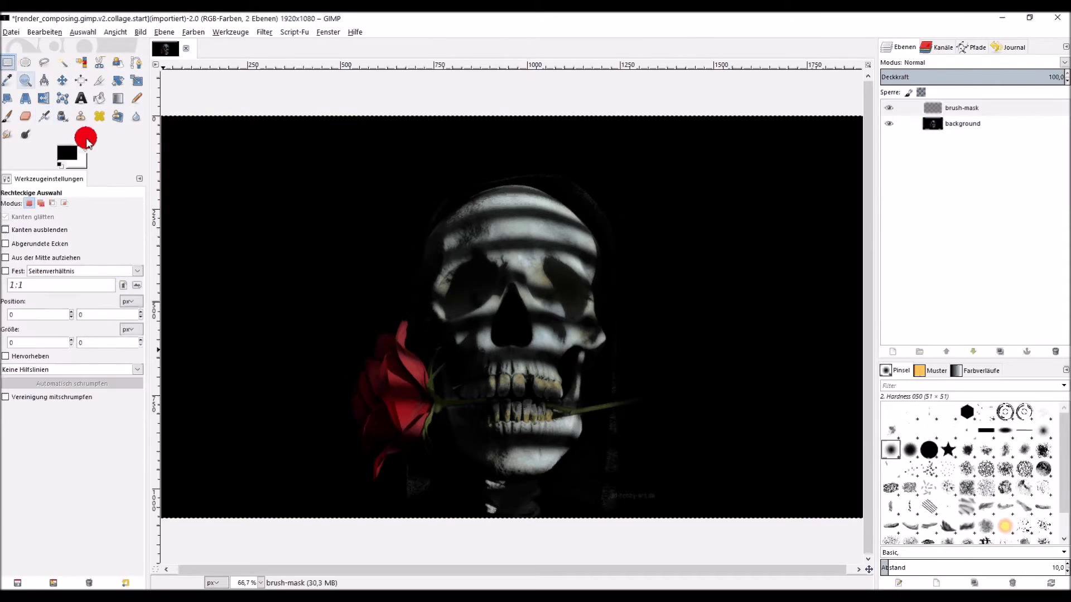
drag(348, 228, 697, 456)
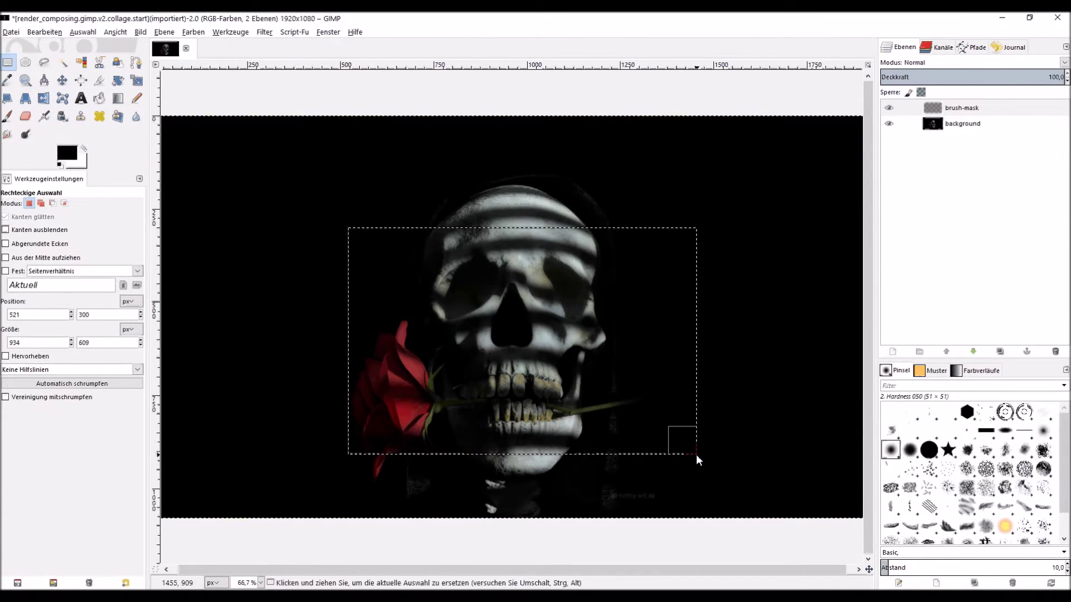
drag(362, 323, 321, 324)
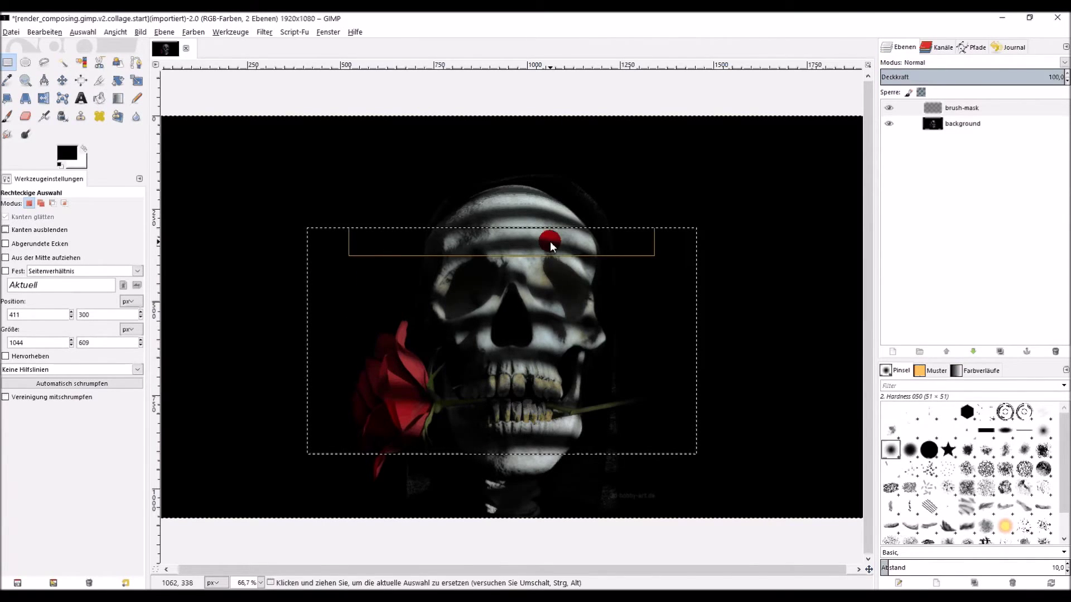
drag(550, 241, 547, 234)
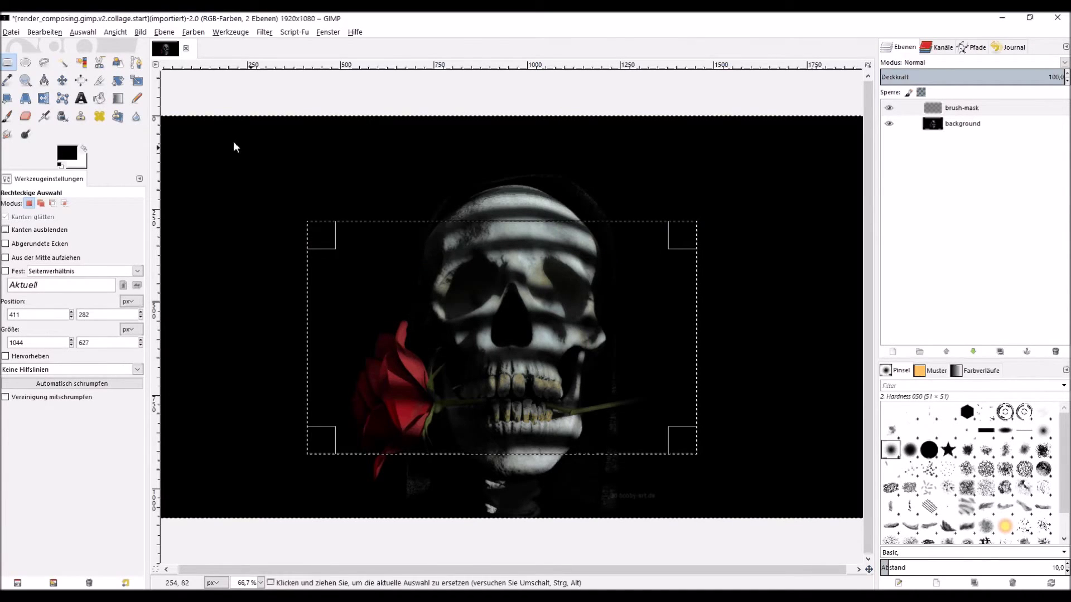
- Fill the selection with pure red foreground colour on brush-mask, then clear the selection
click(64, 156)
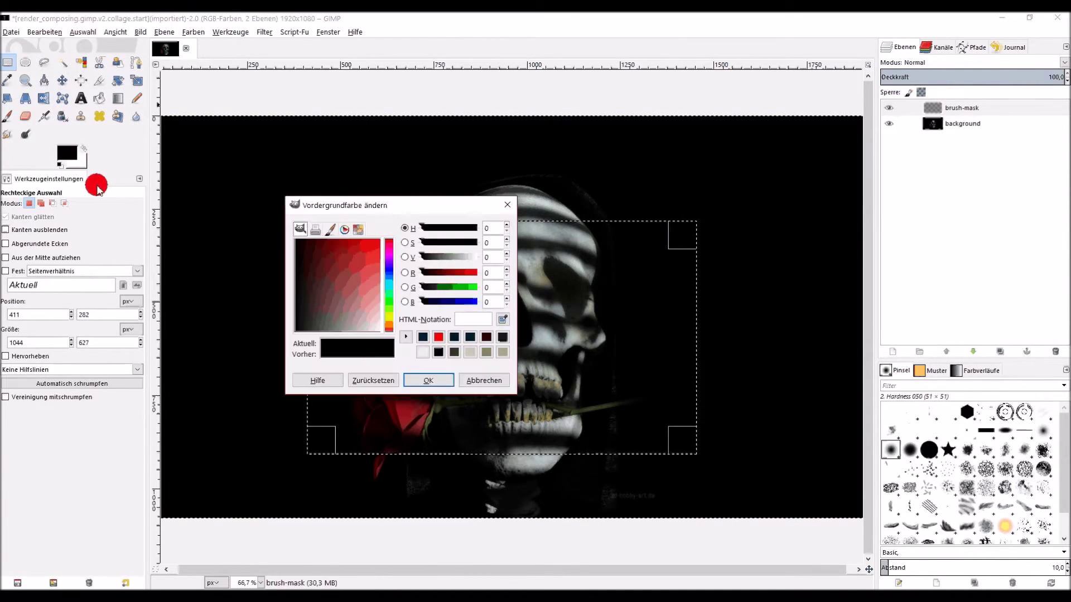
click(379, 241)
click(428, 379)
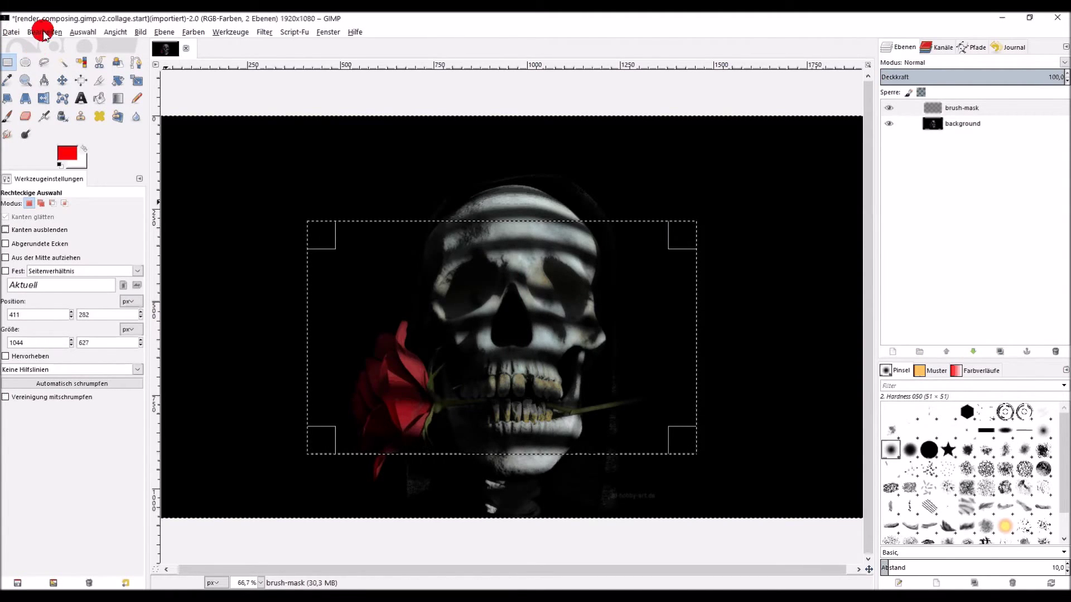
click(44, 32)
click(91, 200)
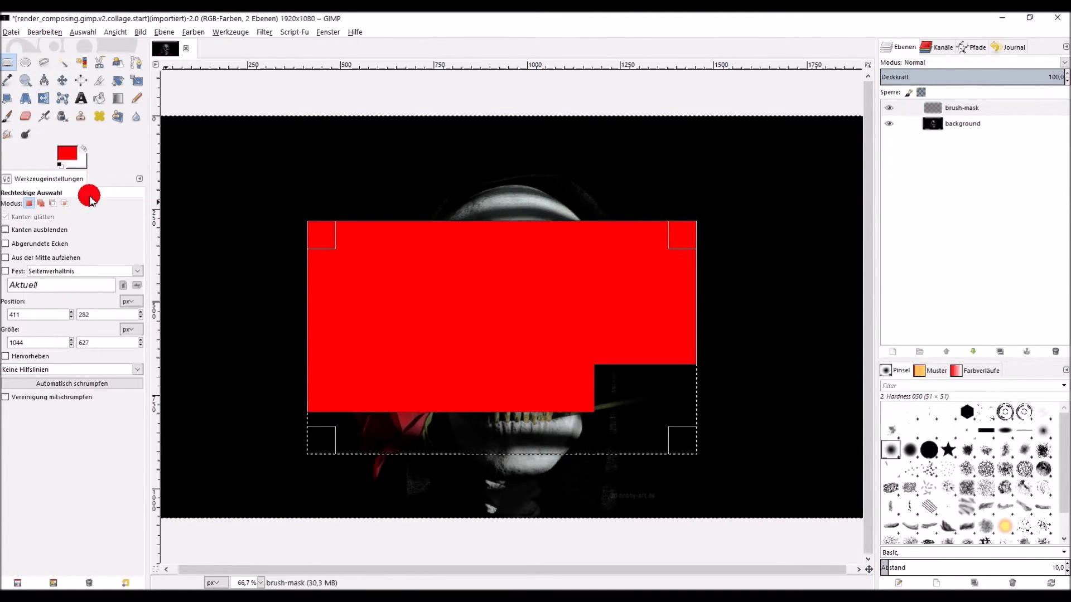
click(82, 32)
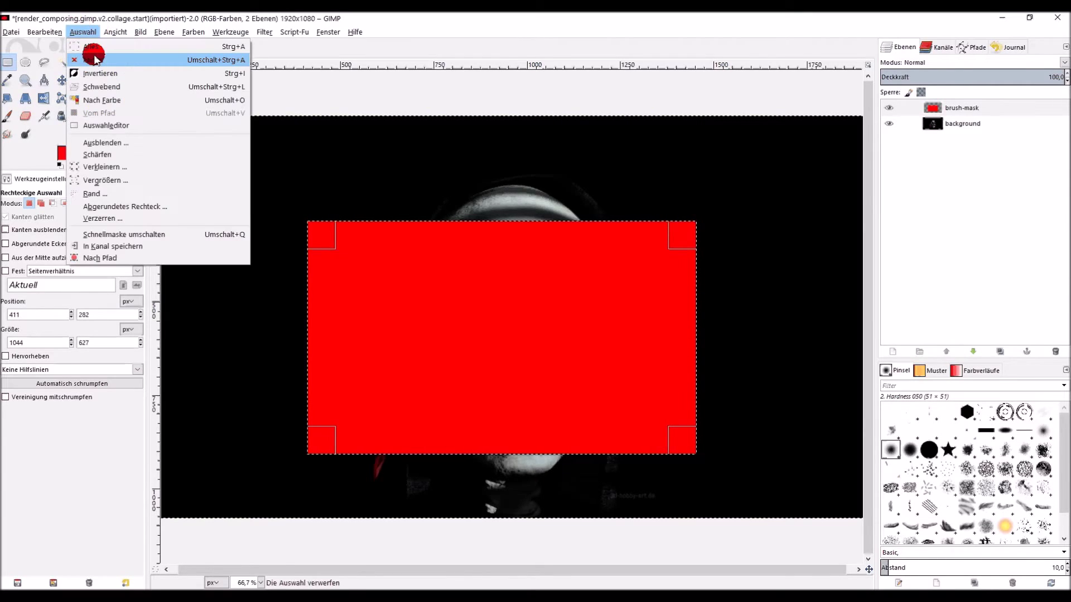
click(89, 54)
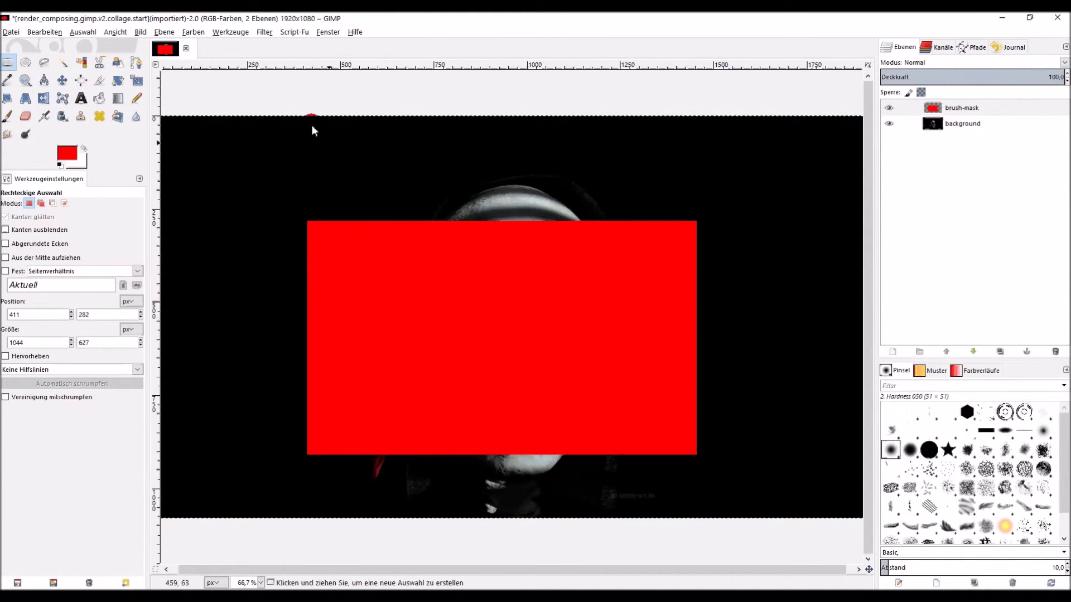
click(294, 32)
- Run the Panels Collage Effect script with Rand set to 15 to create six tilted framed panels
click(306, 69)
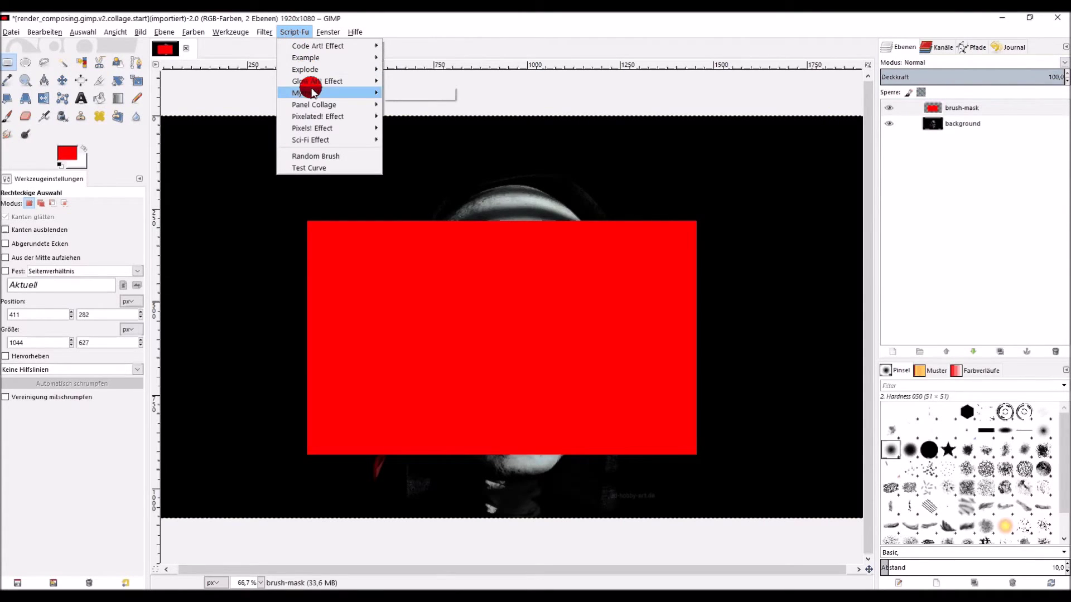
mouse_move(313, 105)
click(420, 105)
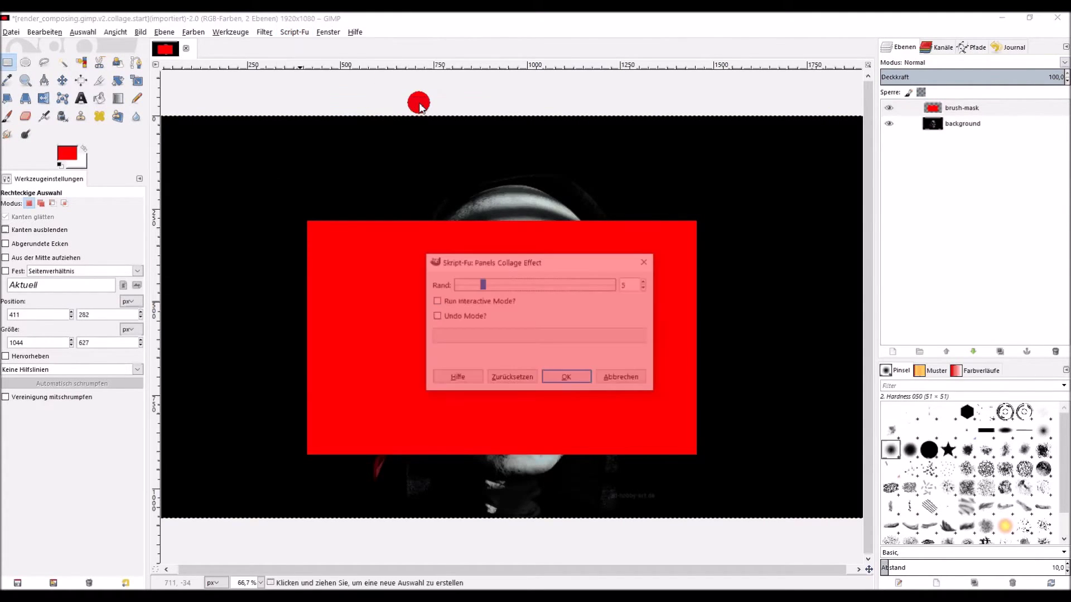
mouse_move(473, 290)
mouse_down()
mouse_move(579, 287)
mouse_move(567, 284)
mouse_up()
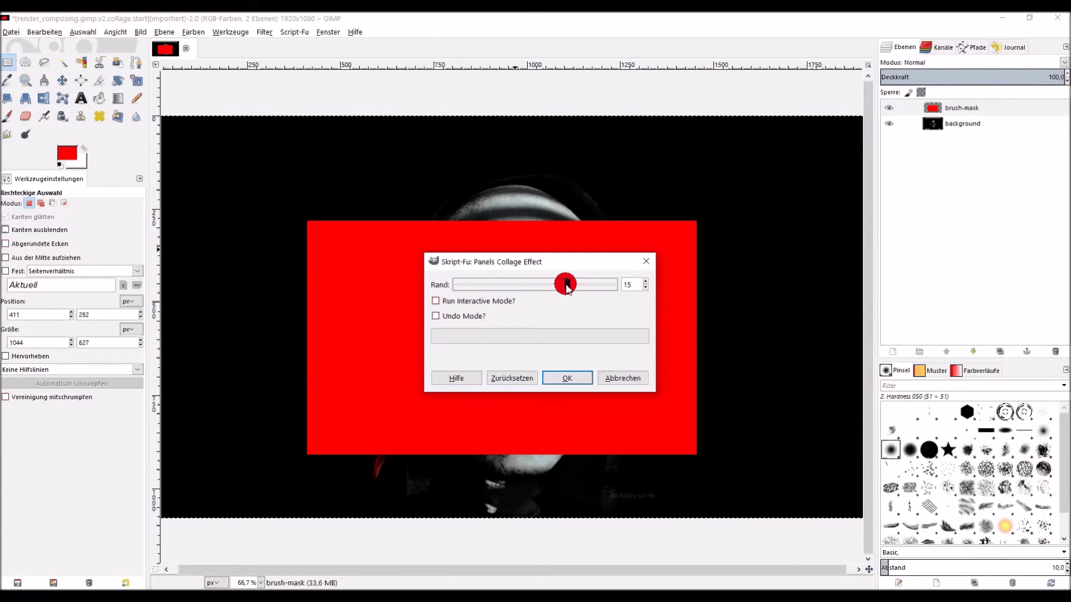
click(558, 378)
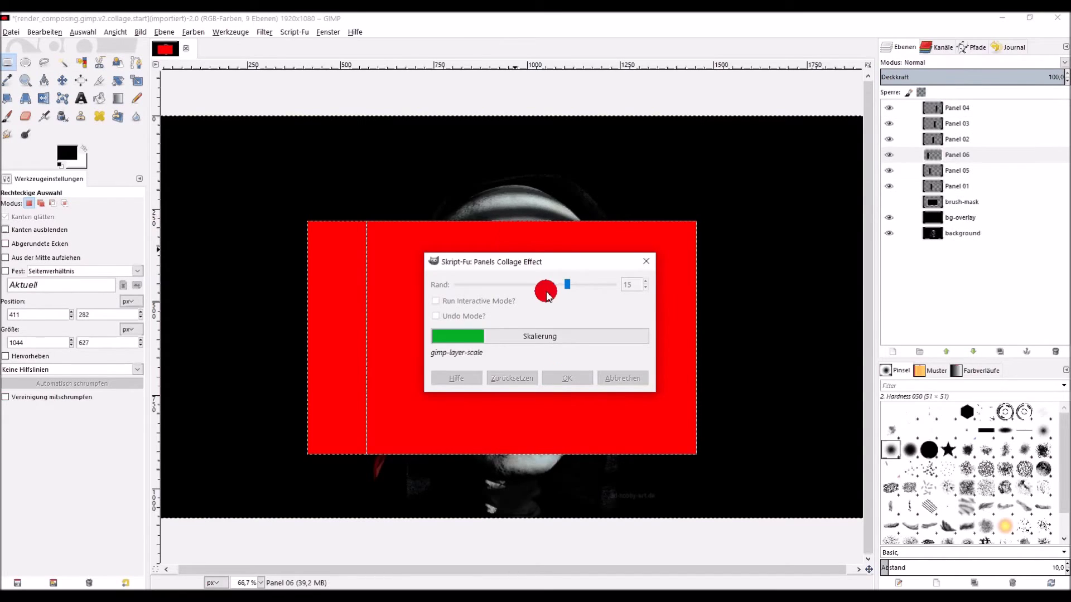
mouse_move(554, 260)
mouse_down()
mouse_move(712, 197)
mouse_move(749, 131)
mouse_up()
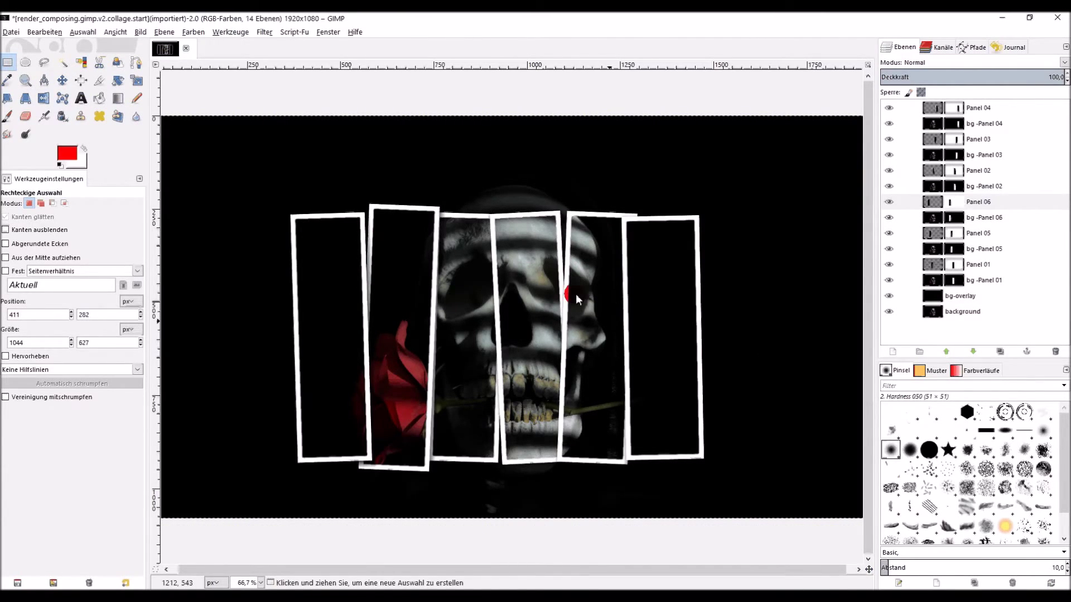
- Fill the bg-overlay layer with dark navy blue 01123a
click(935, 298)
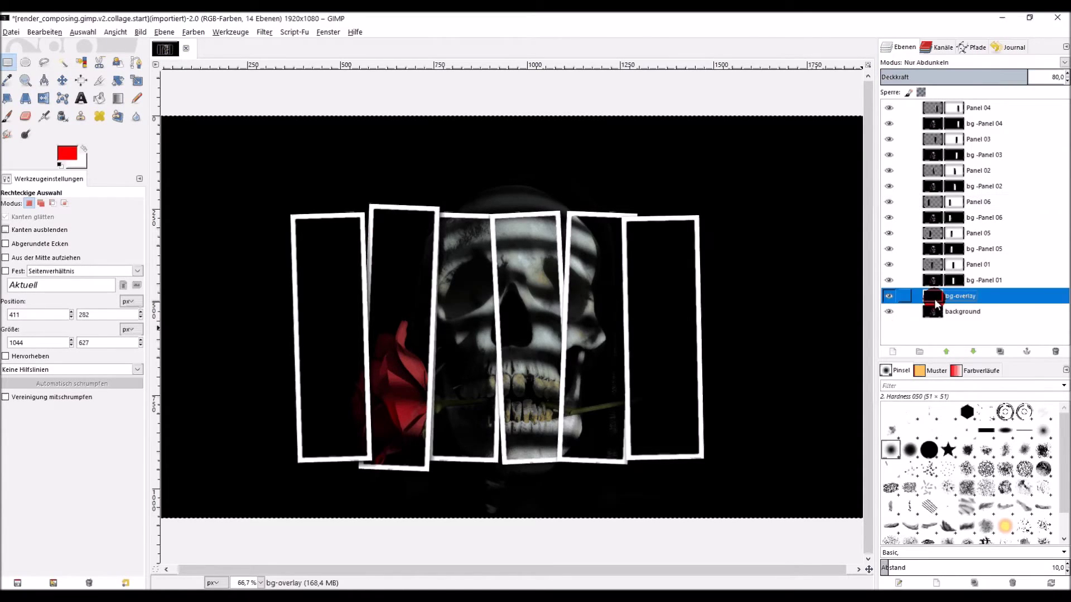
click(41, 170)
click(67, 153)
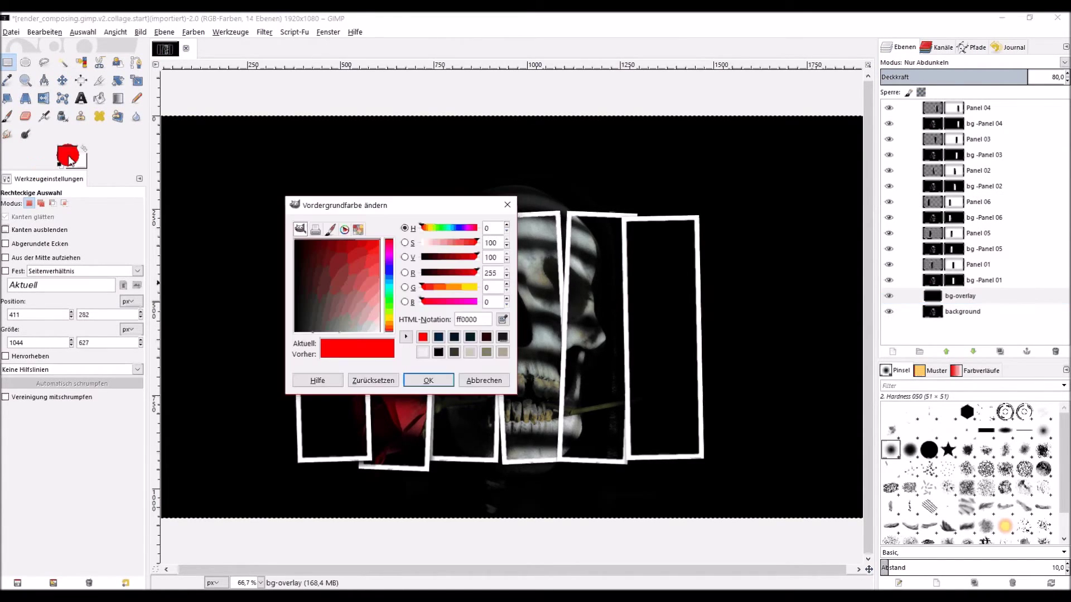
click(397, 277)
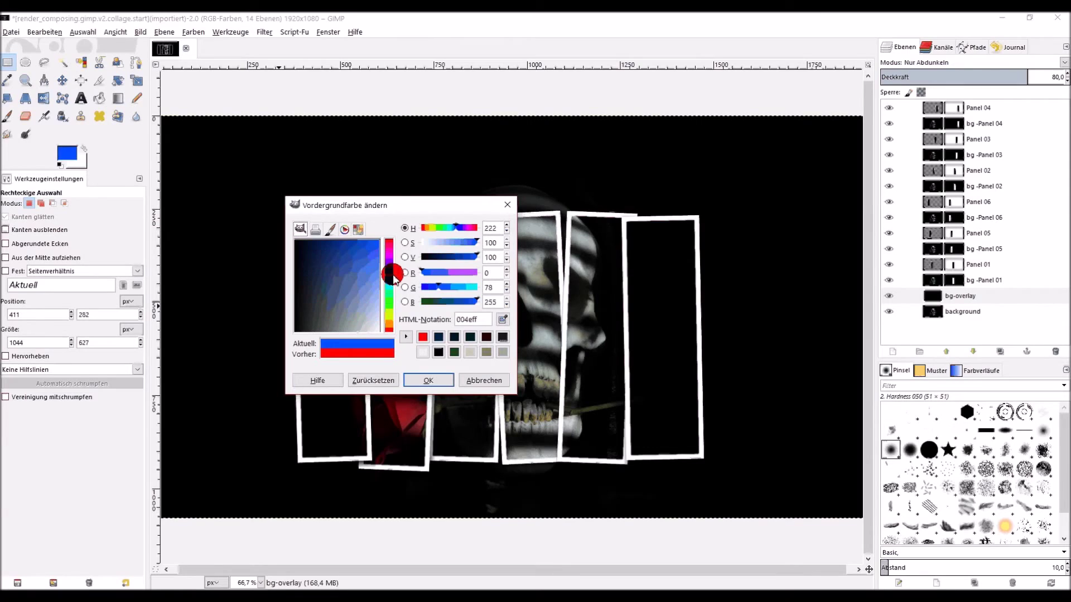
drag(347, 246, 315, 245)
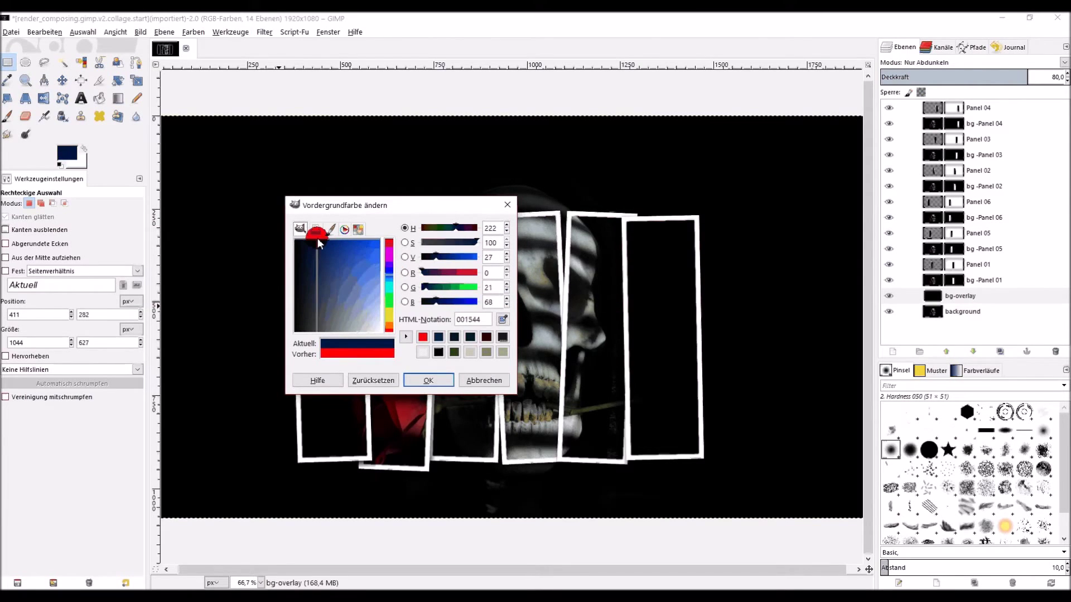
click(428, 380)
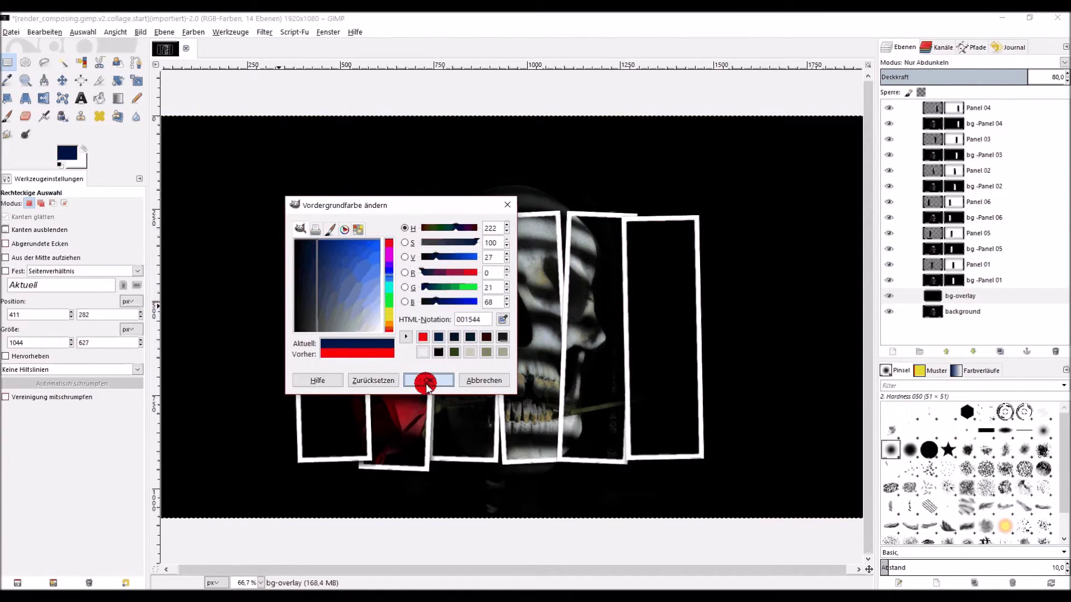
click(44, 31)
click(104, 198)
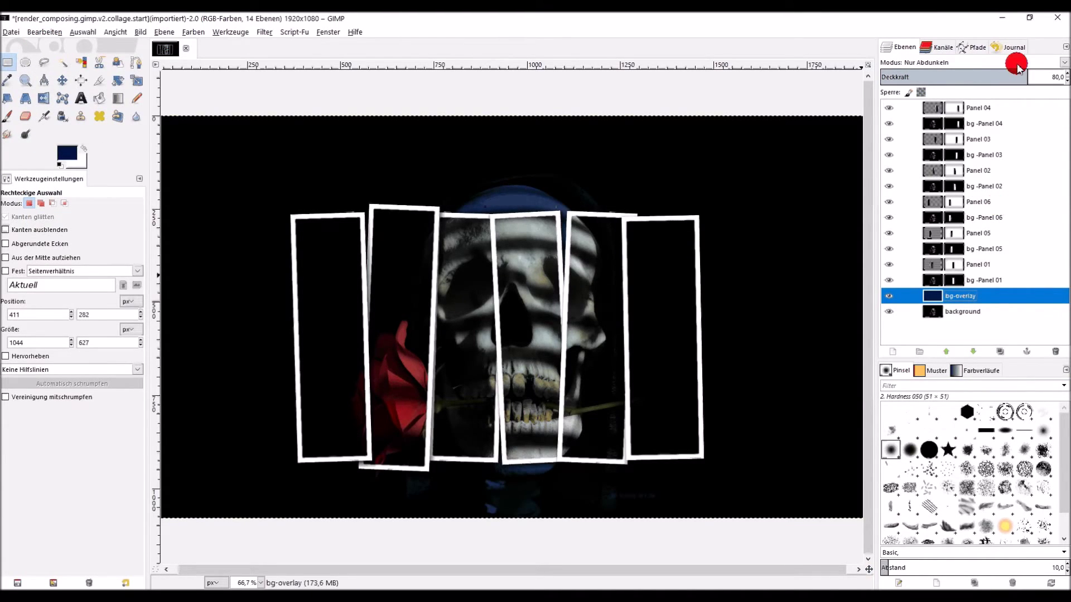
- Lower the bg-overlay layer's opacity to about 53%
drag(1022, 75, 979, 78)
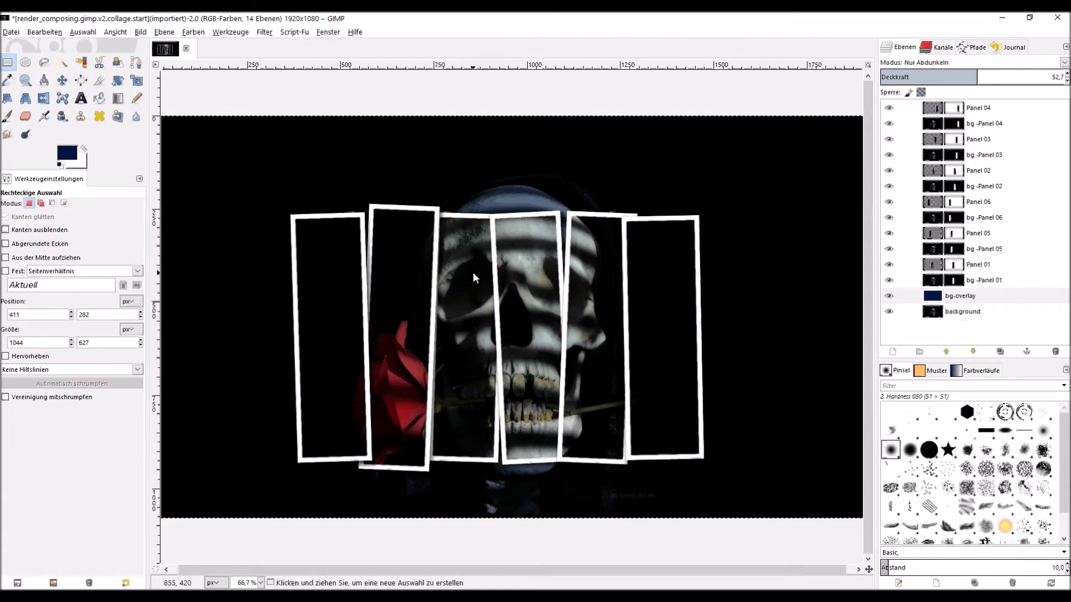
click(486, 330)
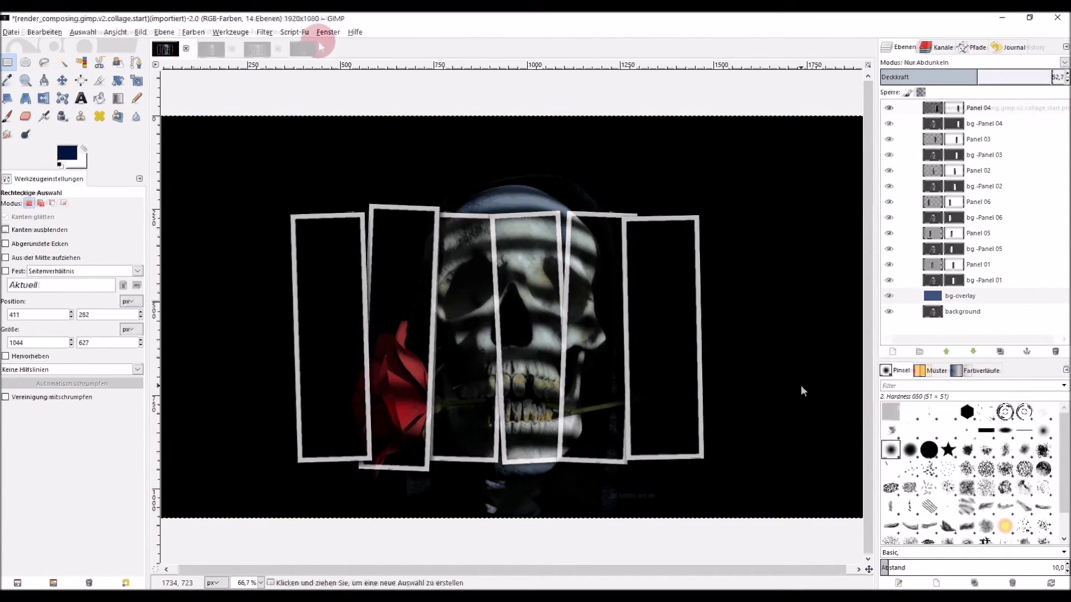
double_click(957, 109)
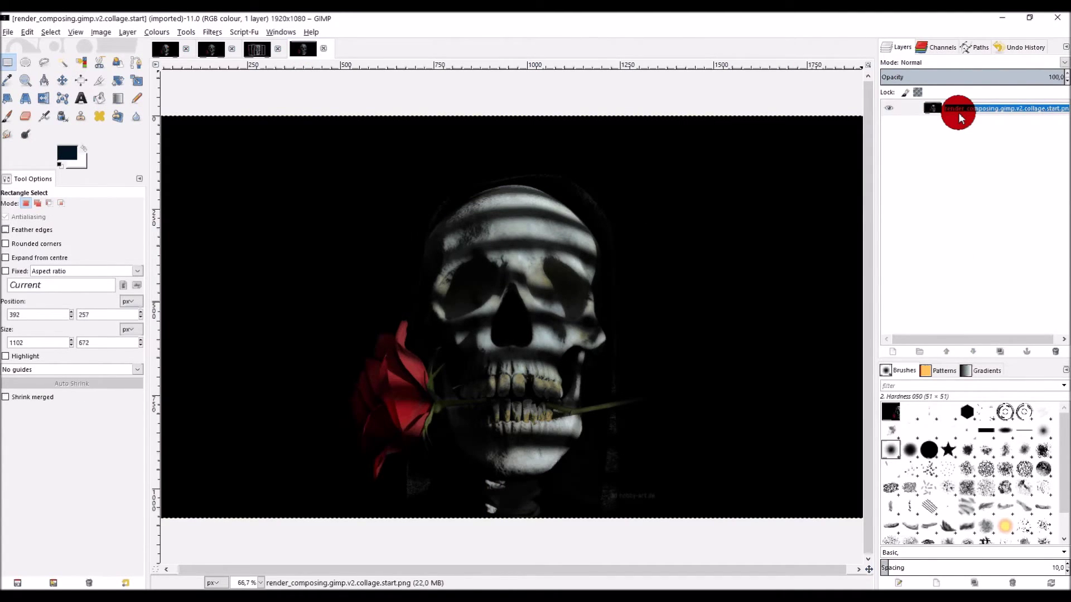
- Name the fresh photo copy's single layer 'background'
text(sk)
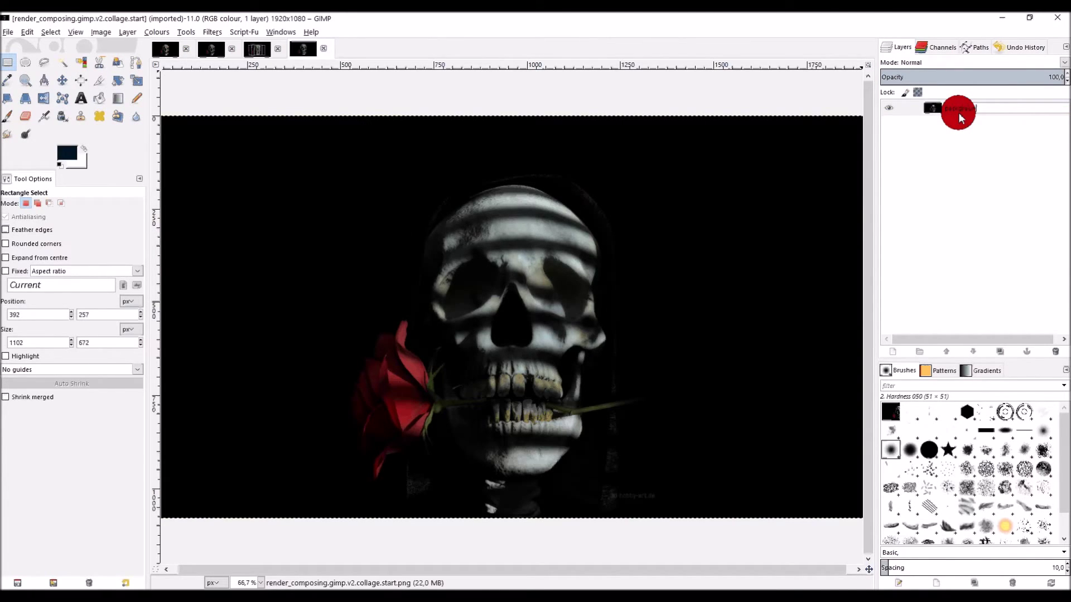
key(Return)
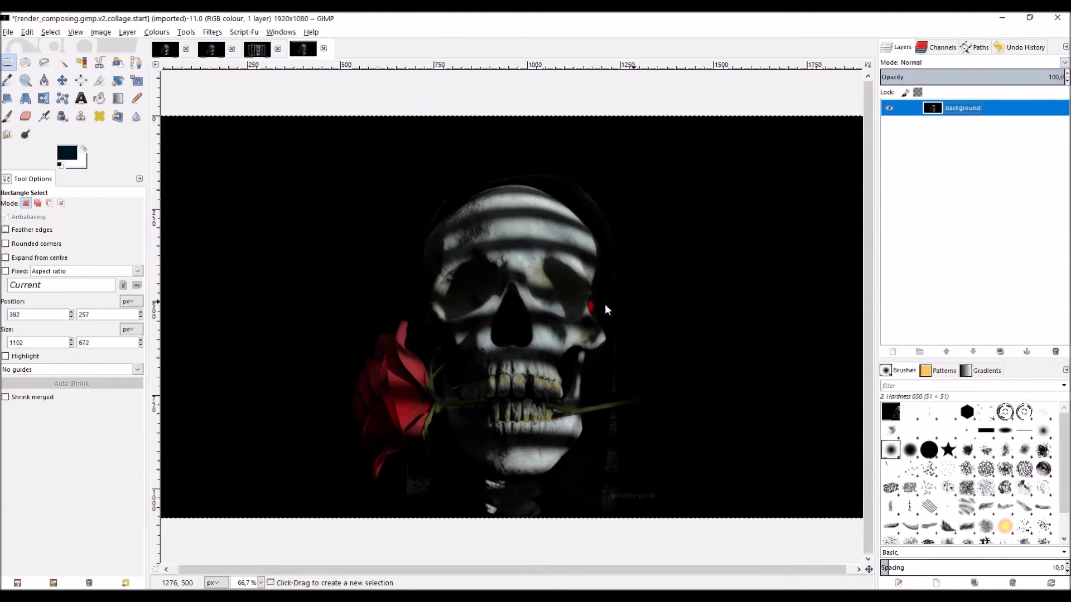
click(889, 352)
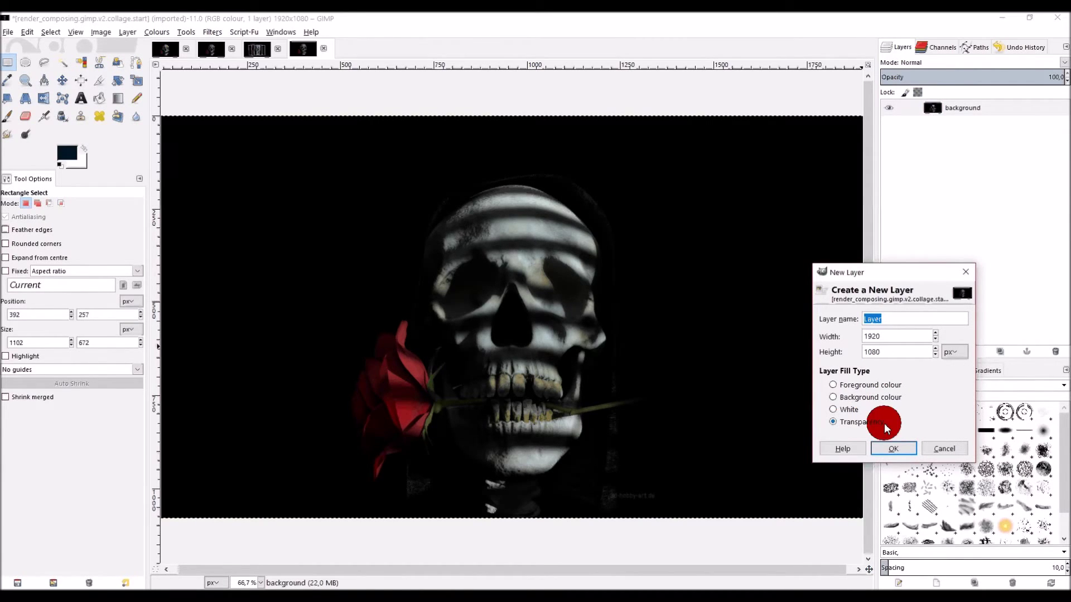
- Create a transparent layer named 'brush-mask' above the background layer
click(893, 448)
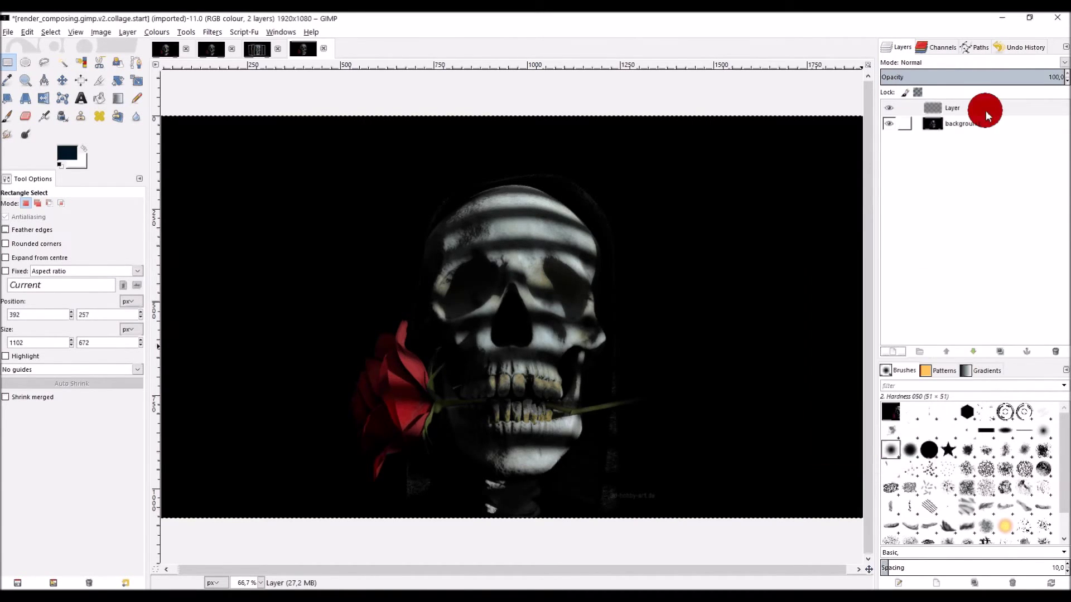
double_click(952, 108)
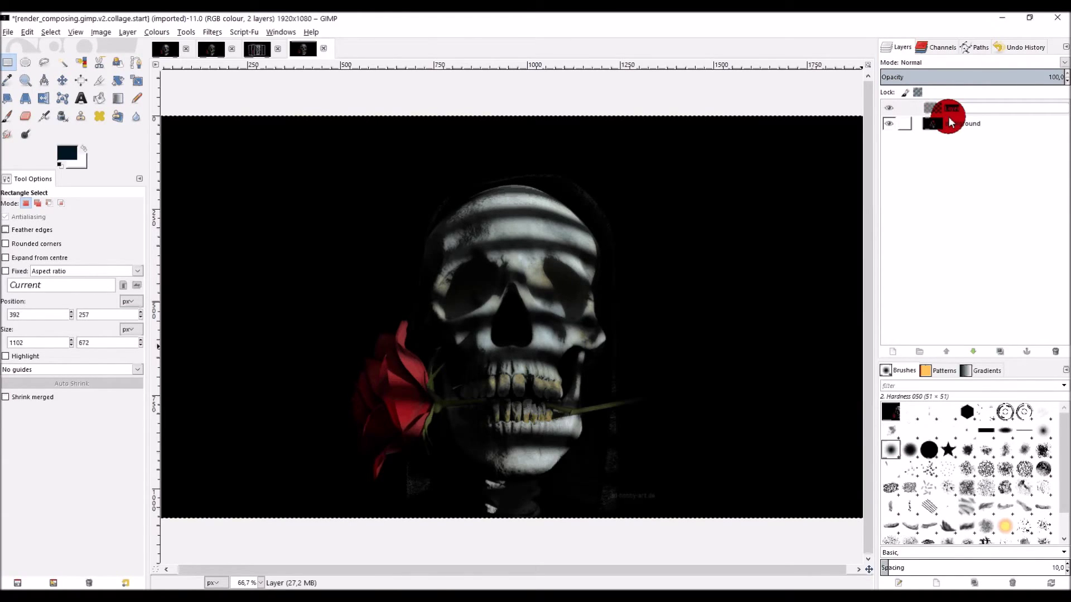
text(brush-mas)
text(k)
key(Return)
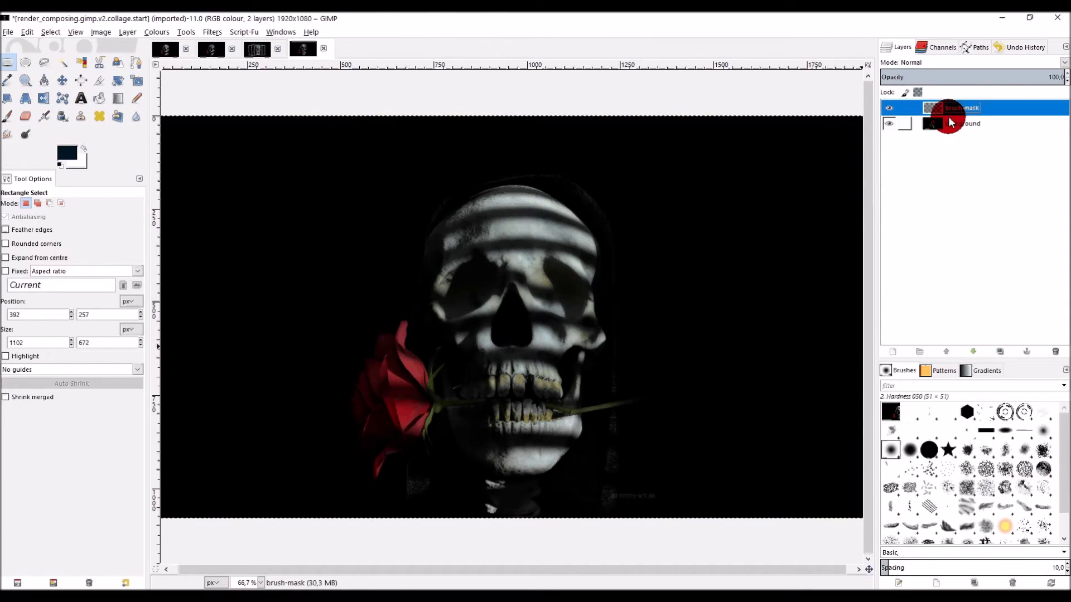
click(6, 68)
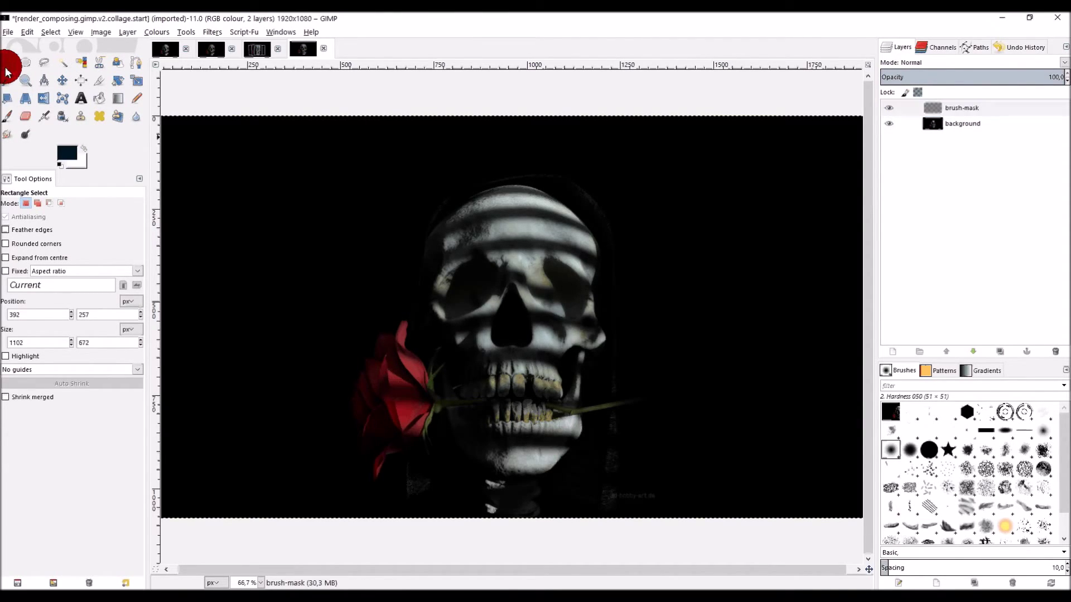
- Draw a roughly 1012×693 rectangular selection over the skull and rose, trimming its top, left and right edges
click(100, 155)
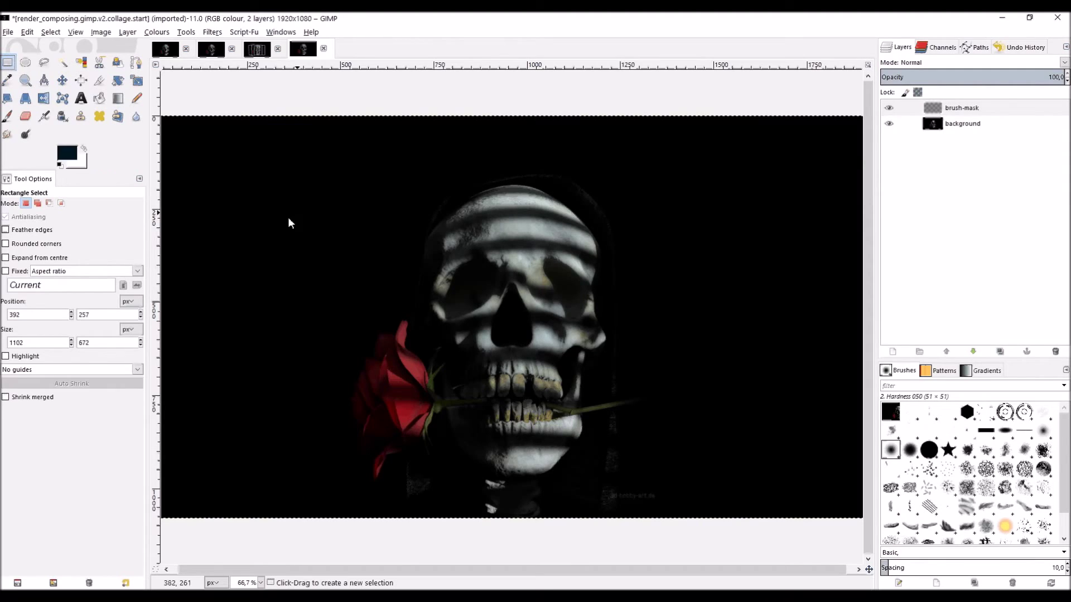
mouse_move(273, 221)
mouse_down()
mouse_move(771, 441)
mouse_move(778, 459)
mouse_up()
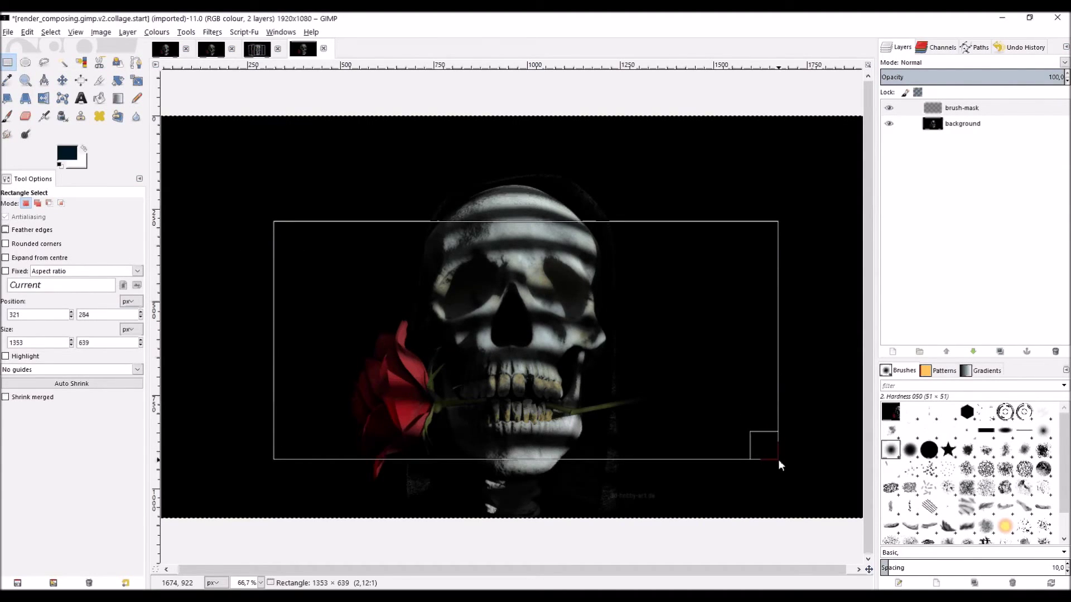
click(500, 232)
drag(500, 232, 497, 224)
drag(278, 330, 321, 333)
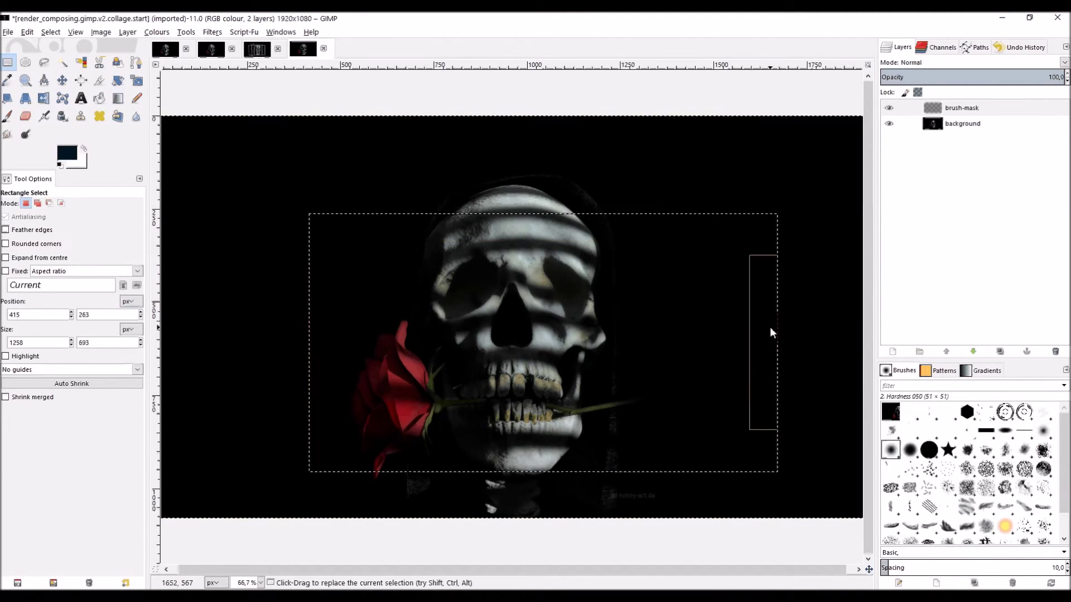
drag(758, 331, 667, 336)
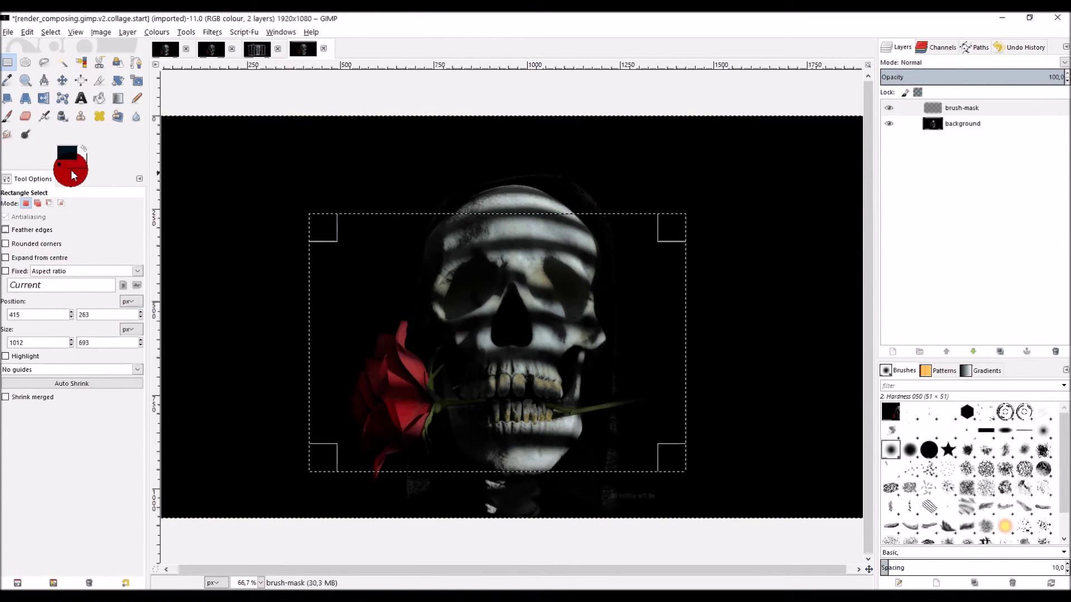
- Fill the selection on brush-mask with bright red foreground colour, then deselect
click(68, 154)
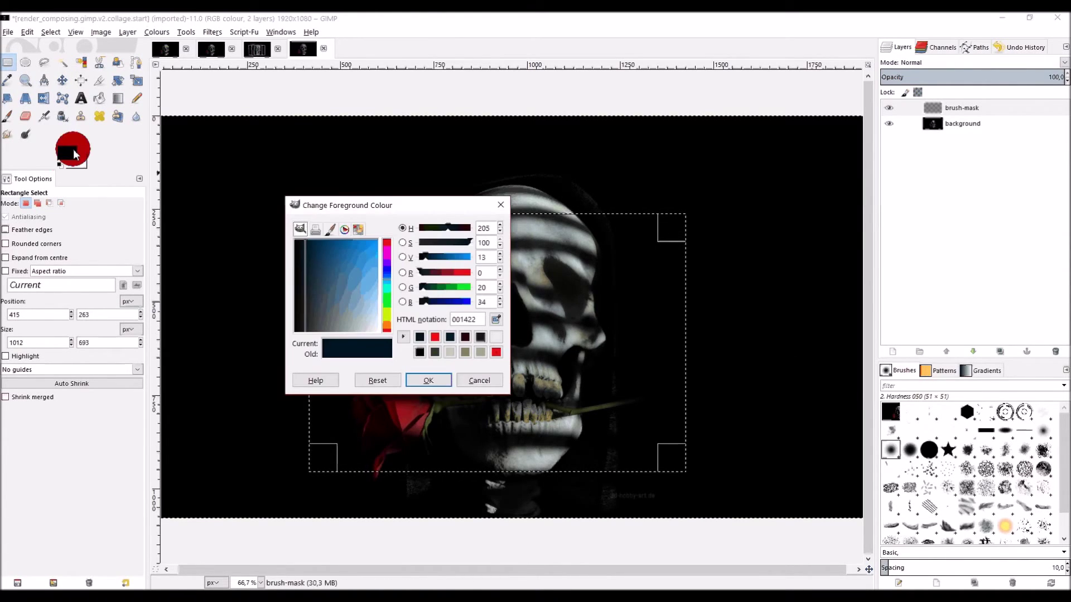
click(435, 337)
click(410, 386)
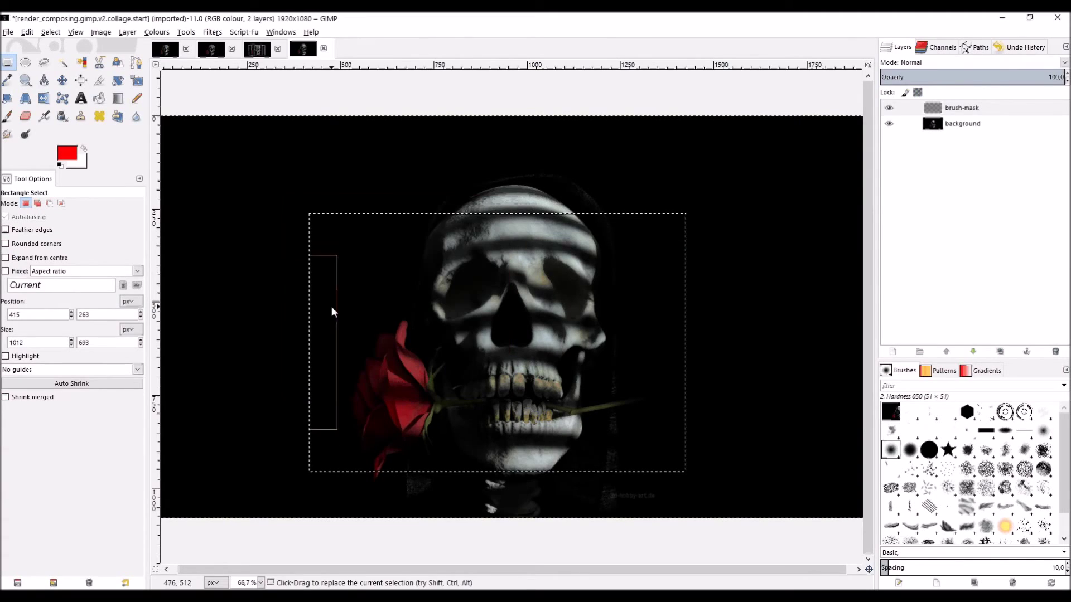
click(24, 32)
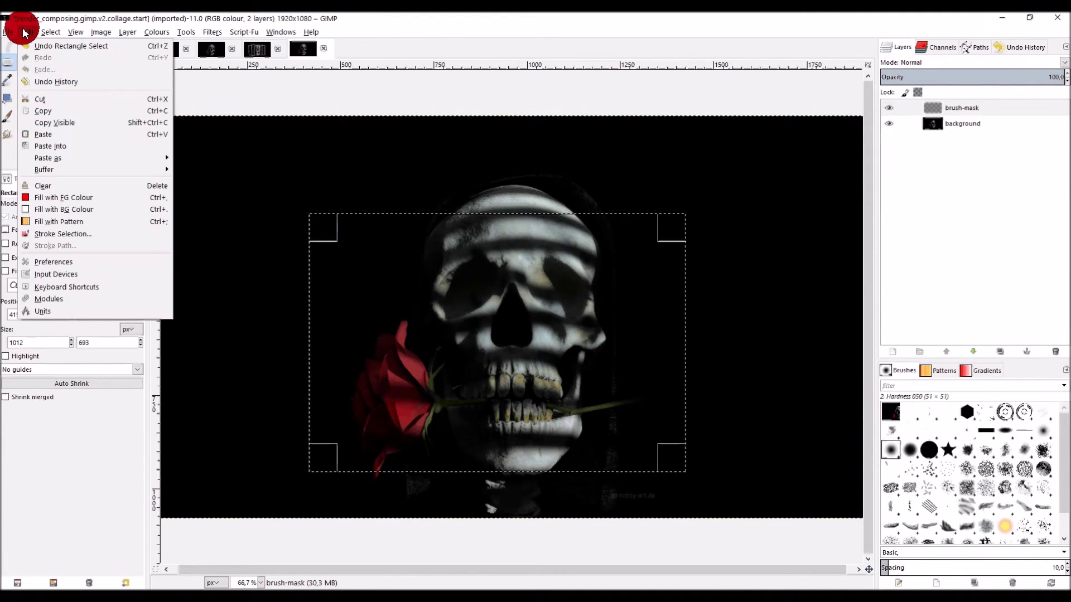
click(84, 198)
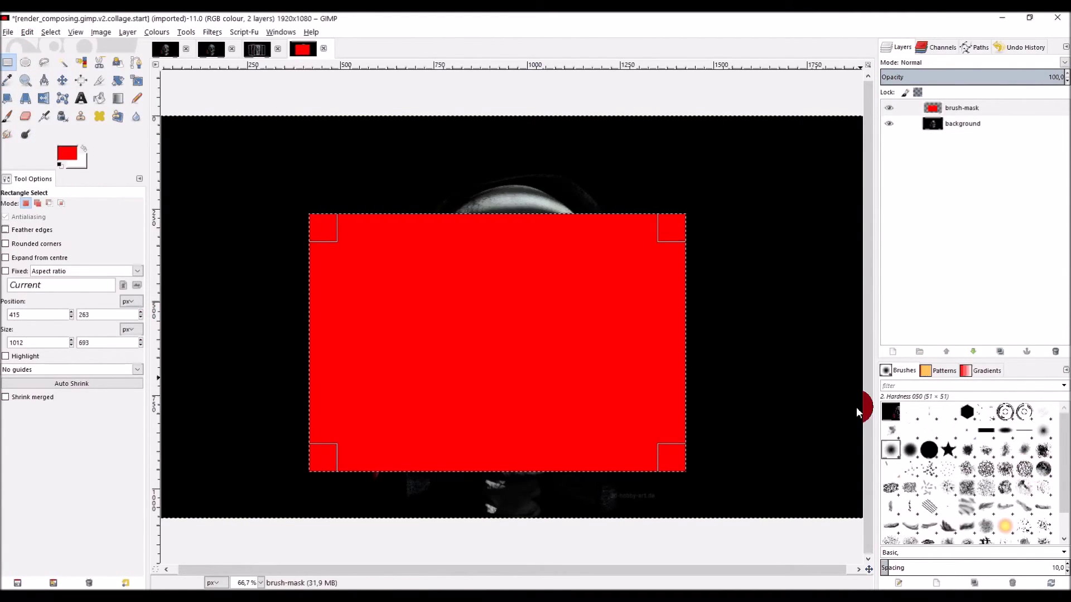
click(49, 33)
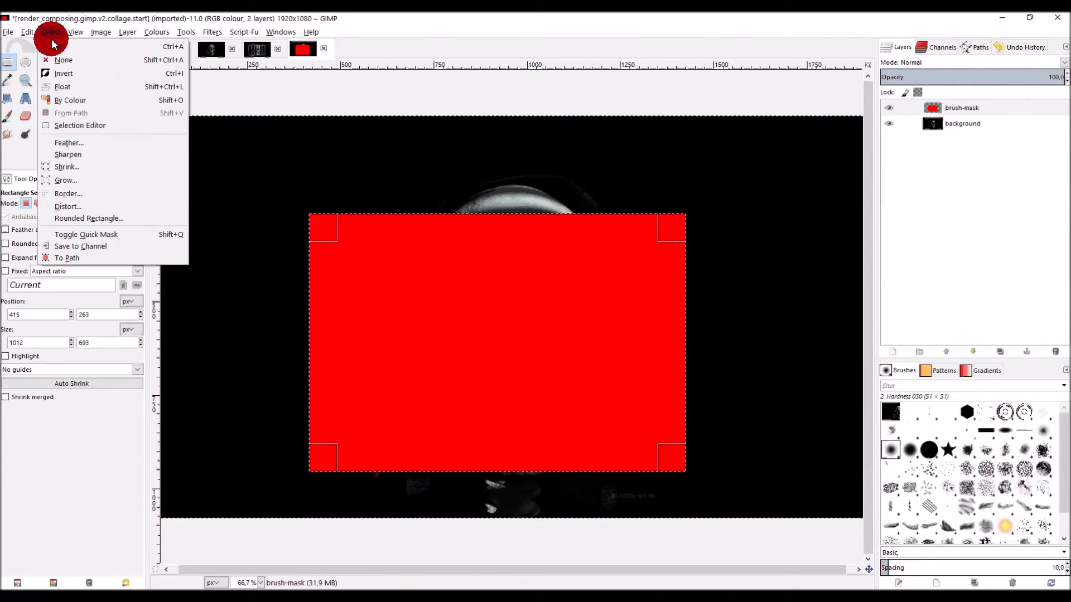
click(55, 60)
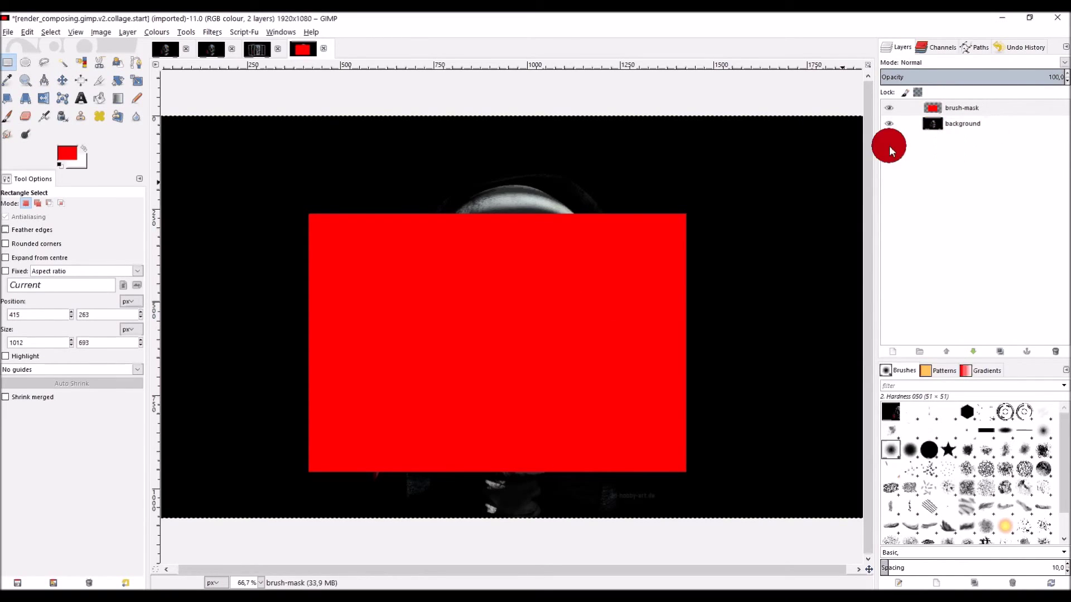
- Run the Panels Collage Effect script with a slightly lowered Rand value to produce six framed panels
click(246, 32)
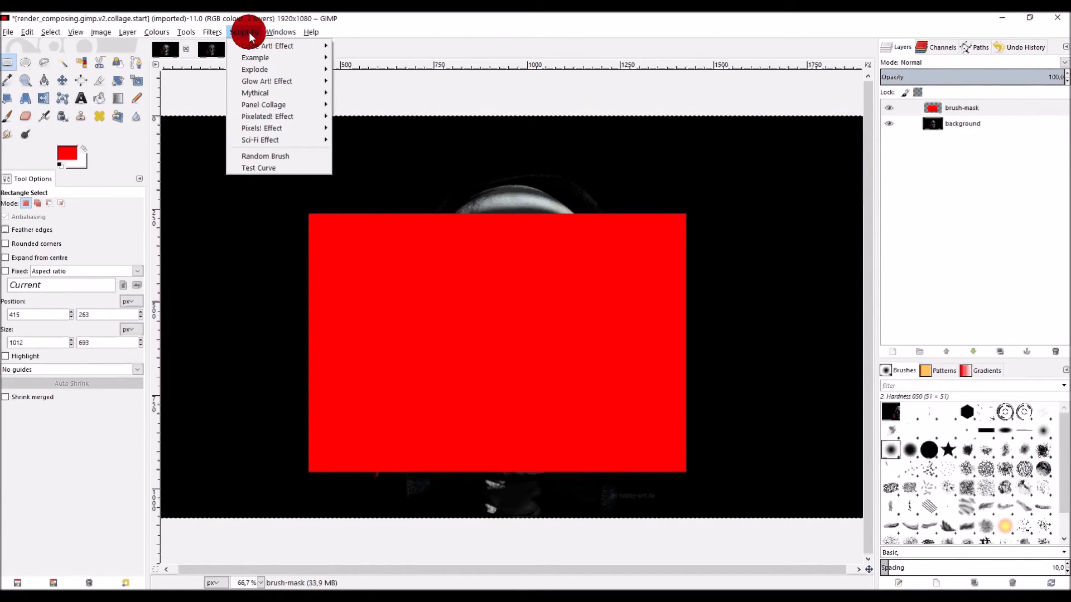
click(269, 103)
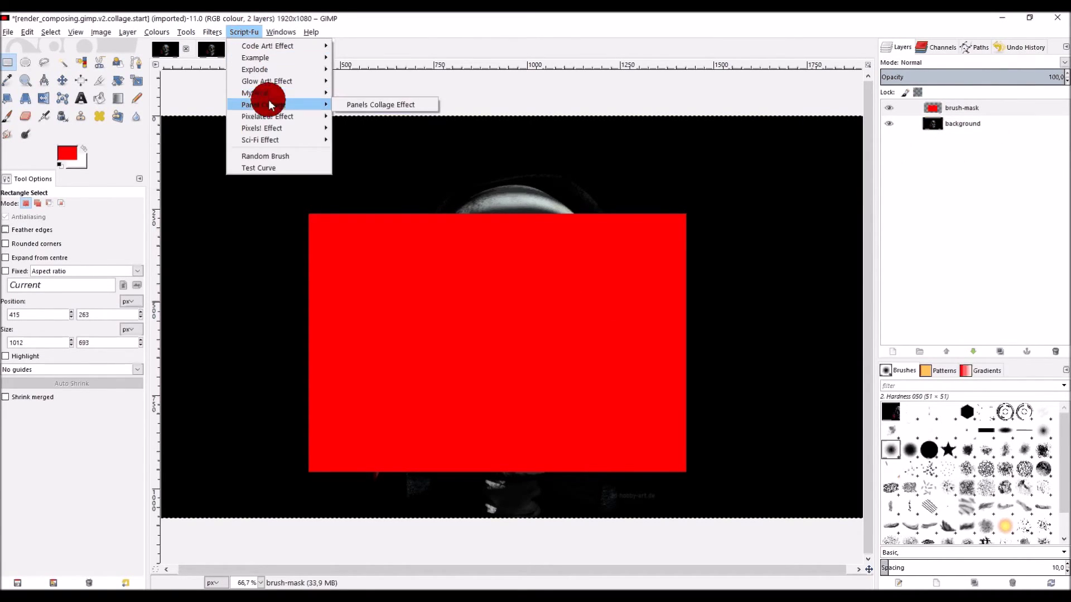
click(363, 106)
mouse_move(579, 284)
mouse_down()
mouse_move(521, 287)
mouse_move(573, 291)
mouse_up()
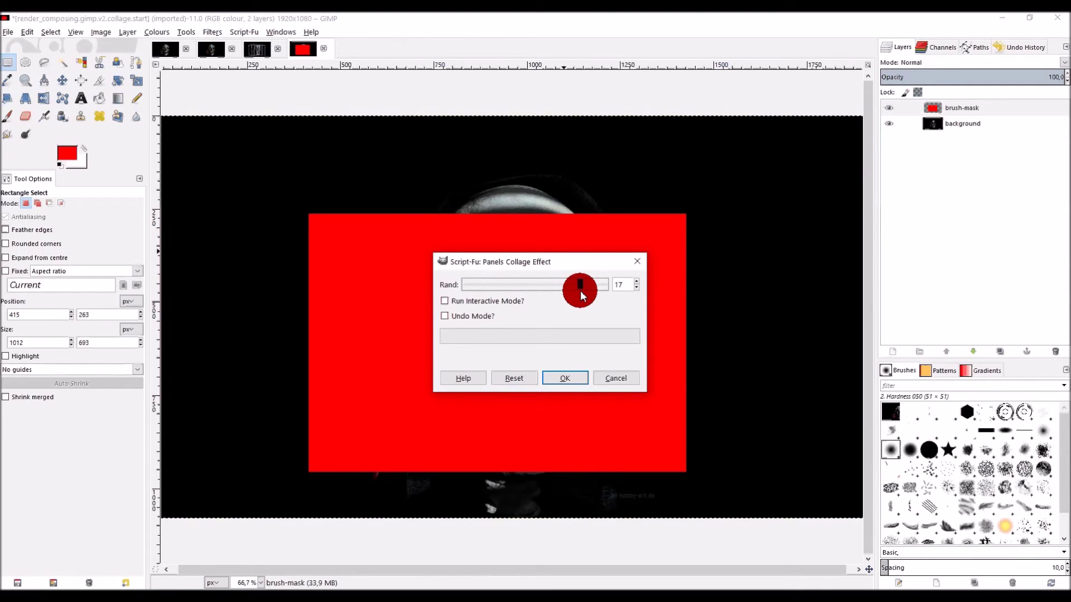
click(574, 377)
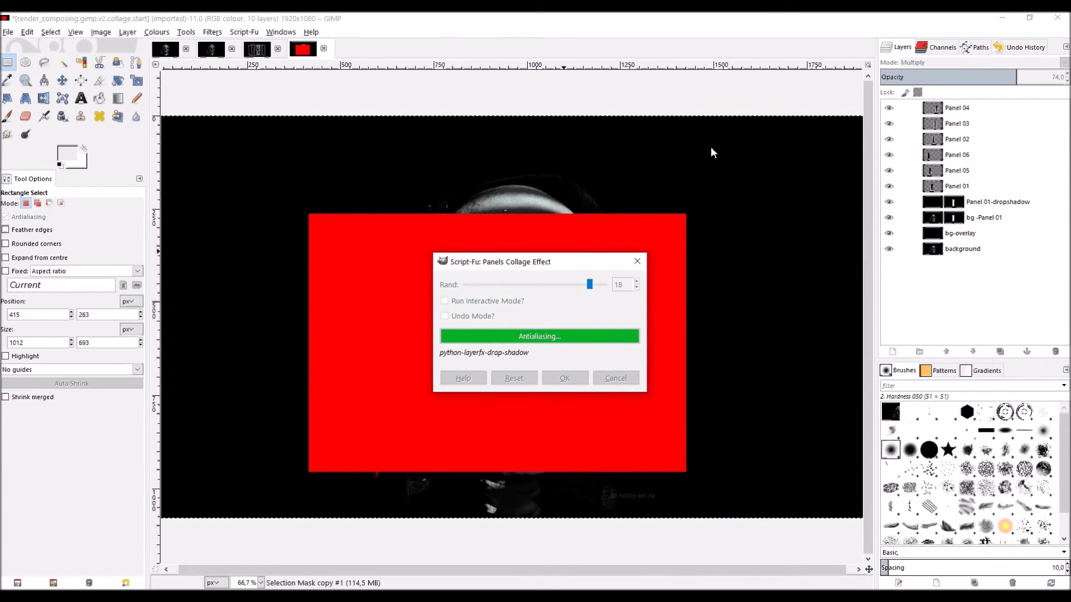
drag(561, 266, 758, 99)
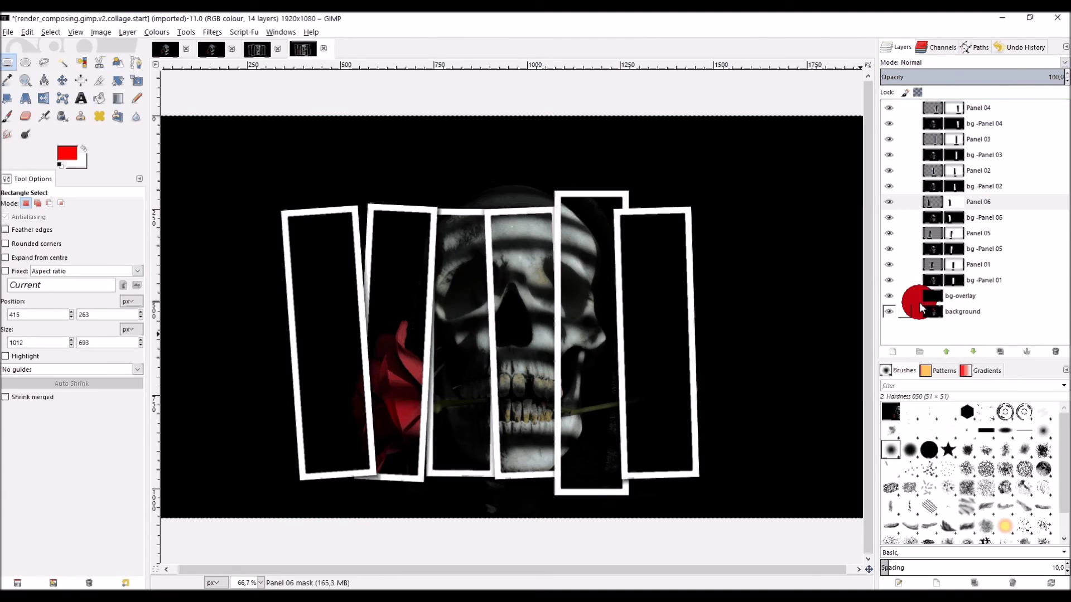
- Drag the bg-overlay layer's opacity down from 80 to about 71.8
click(967, 295)
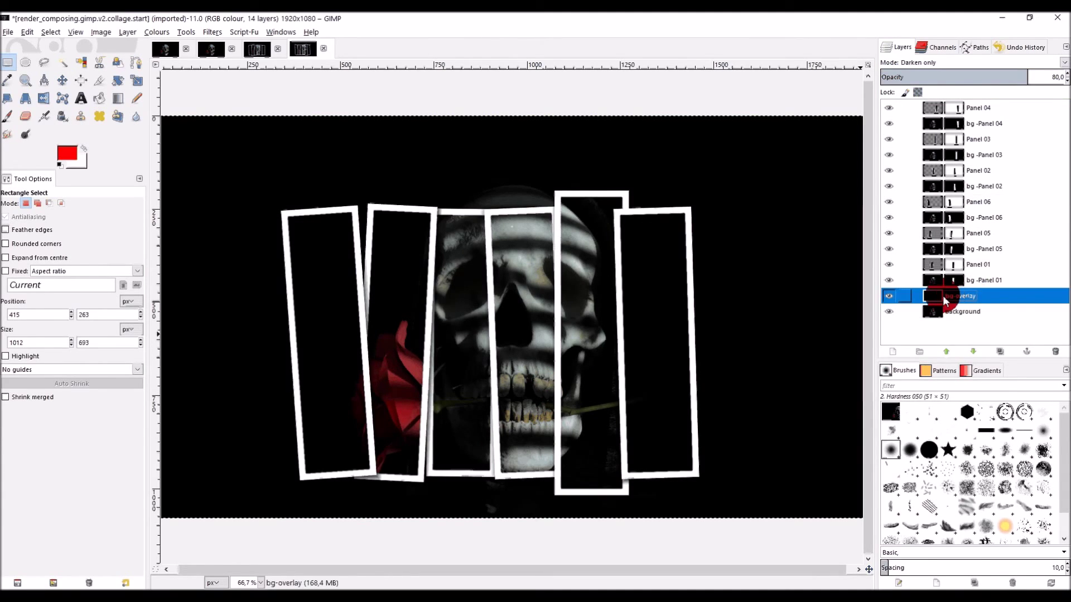
mouse_move(1025, 78)
mouse_down()
mouse_move(935, 79)
mouse_move(1020, 78)
mouse_up()
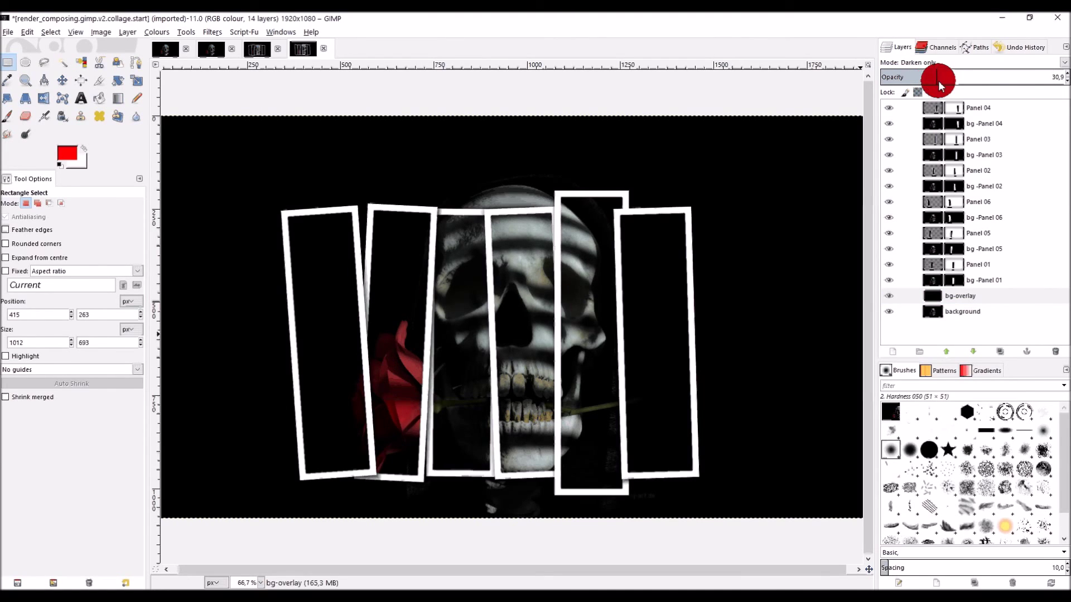
drag(1020, 78, 1013, 78)
- Change the foreground colour from red to a dark navy blue, then select the bg-overlay layer
click(63, 159)
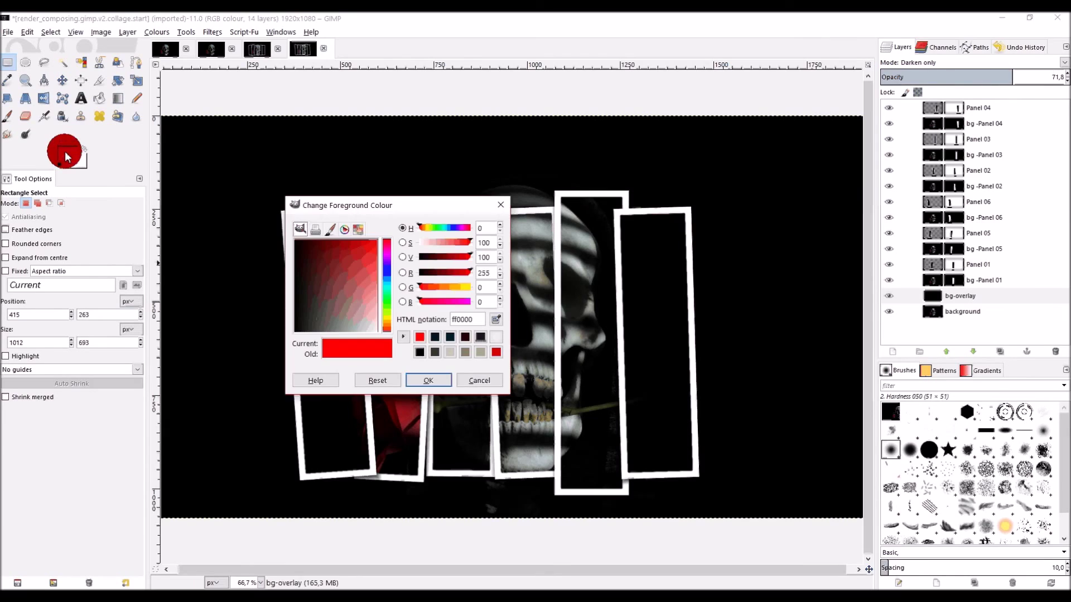
drag(355, 310, 268, 217)
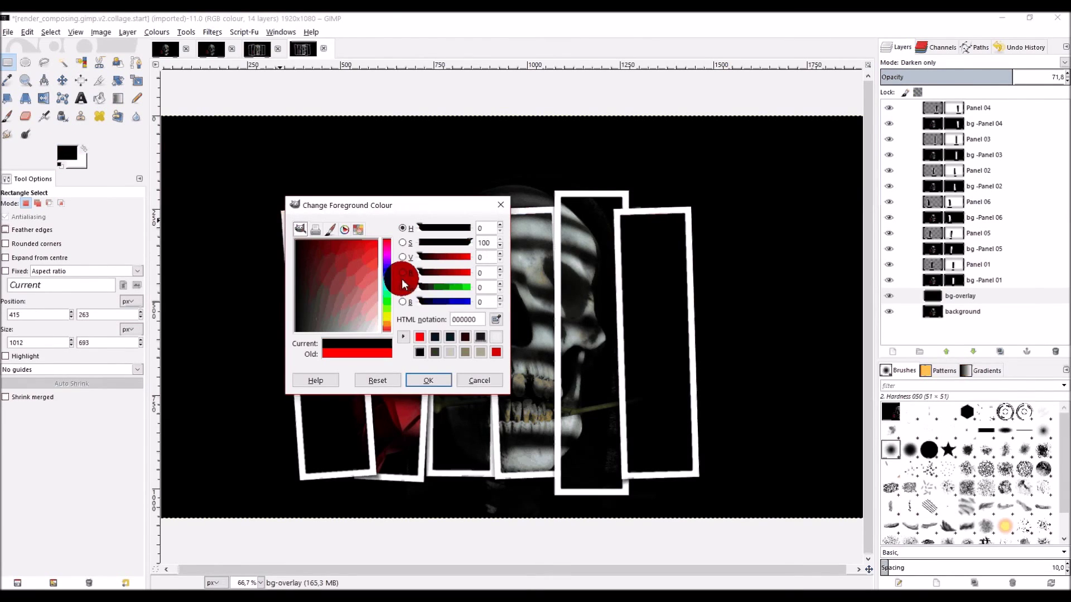
click(385, 269)
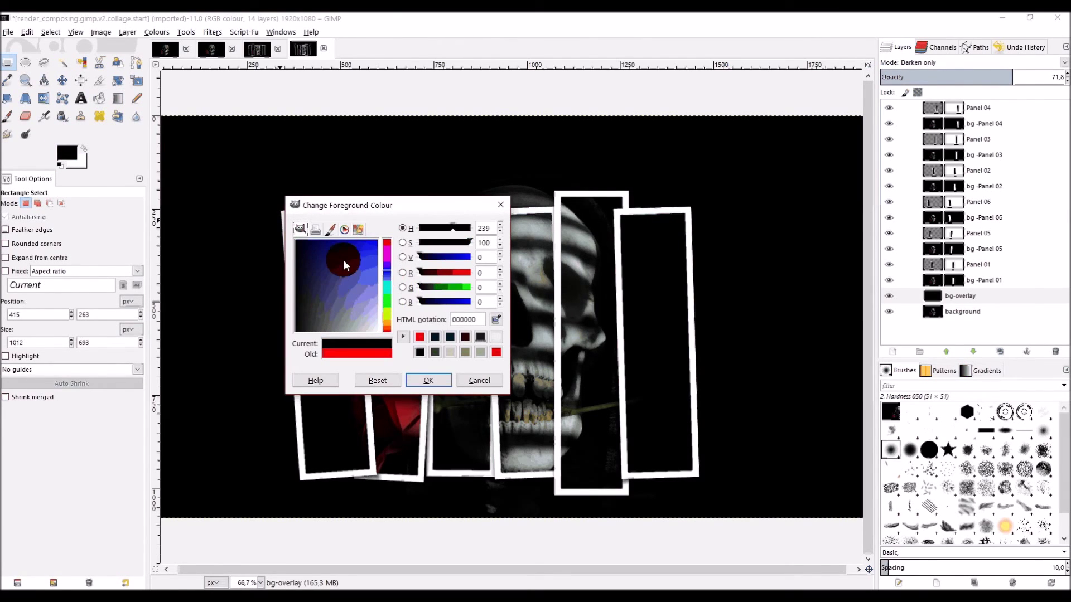
drag(321, 246, 316, 239)
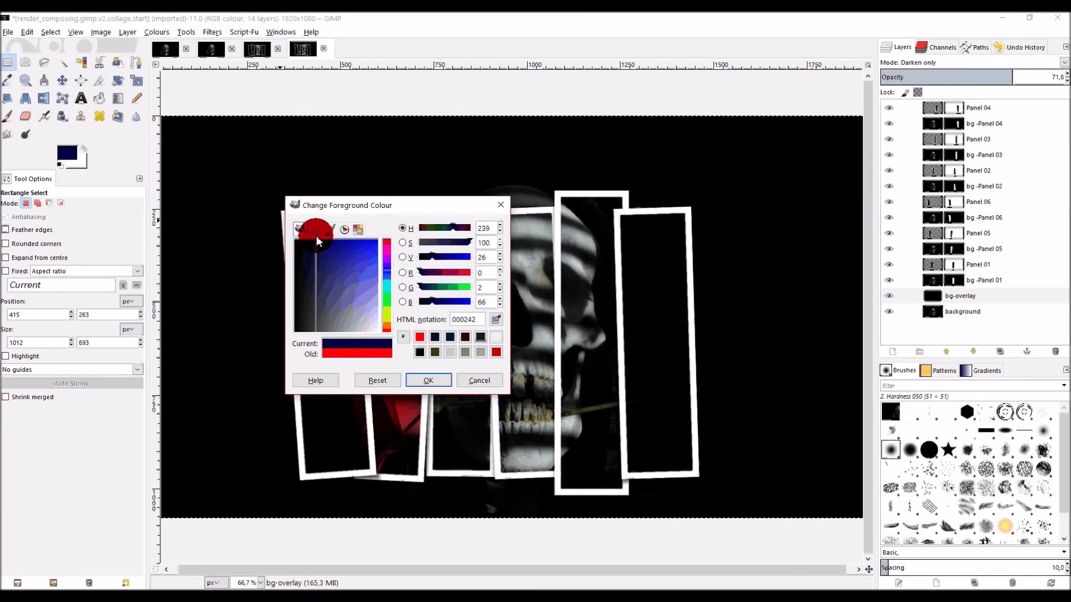
click(384, 279)
drag(343, 253, 321, 240)
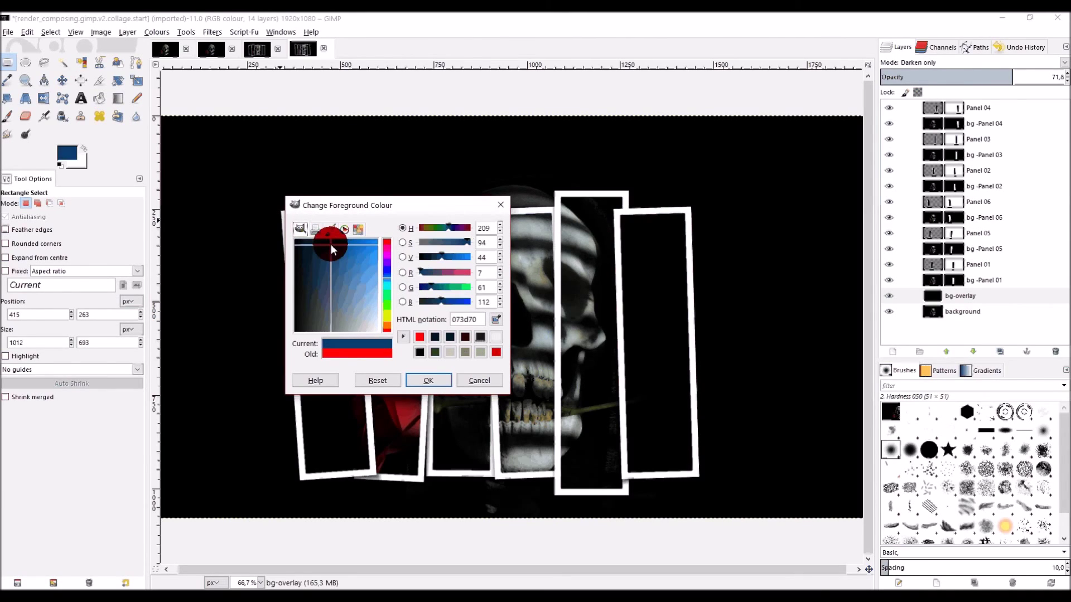
click(437, 380)
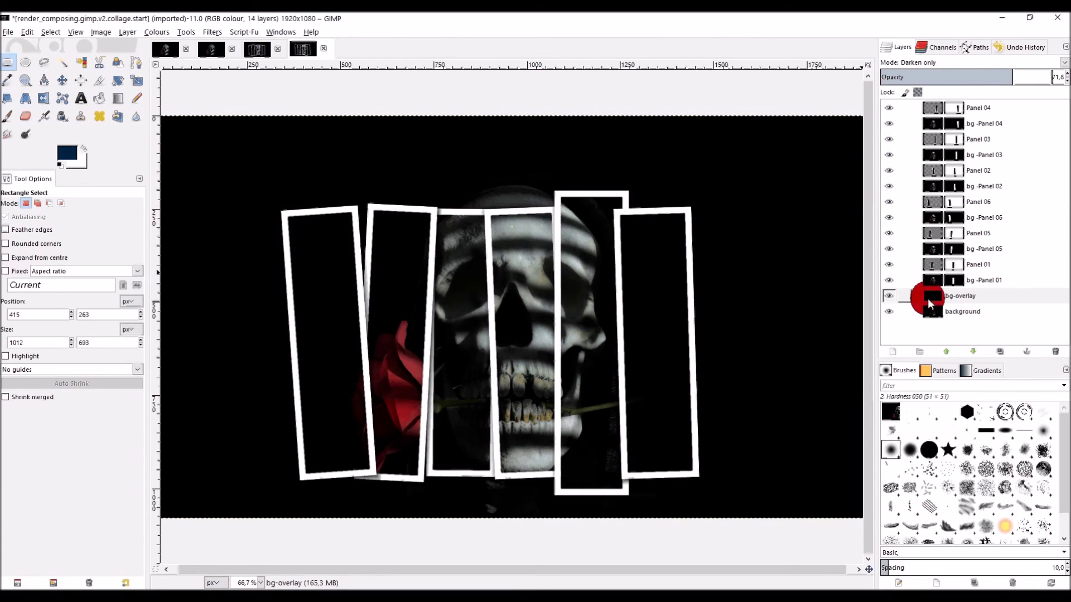
click(930, 297)
- Fill bg-overlay with the dark navy foreground colour and lower its opacity to about 56%
click(27, 34)
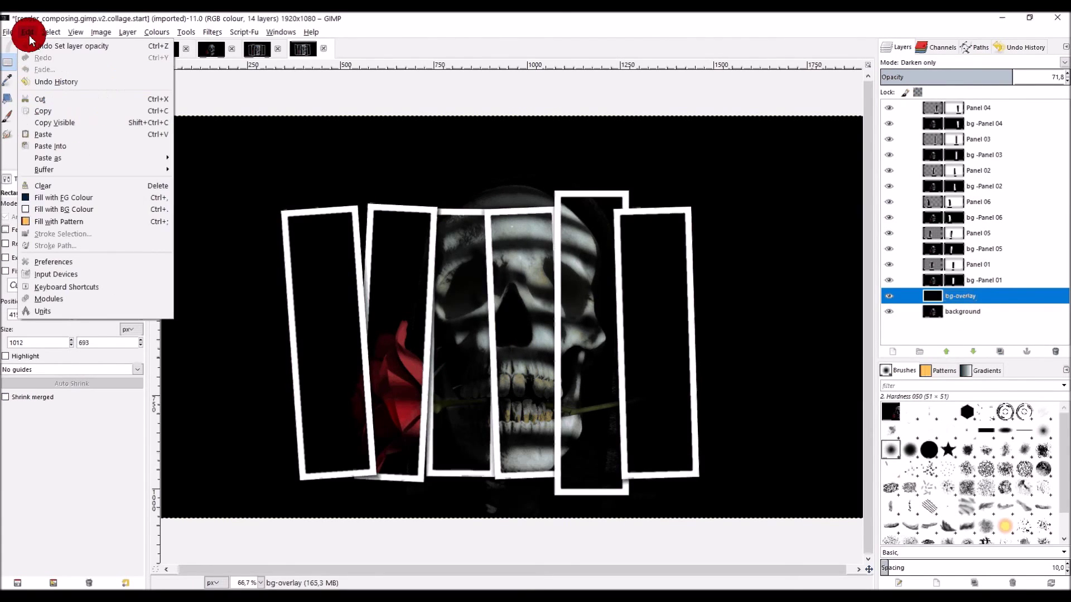
click(78, 198)
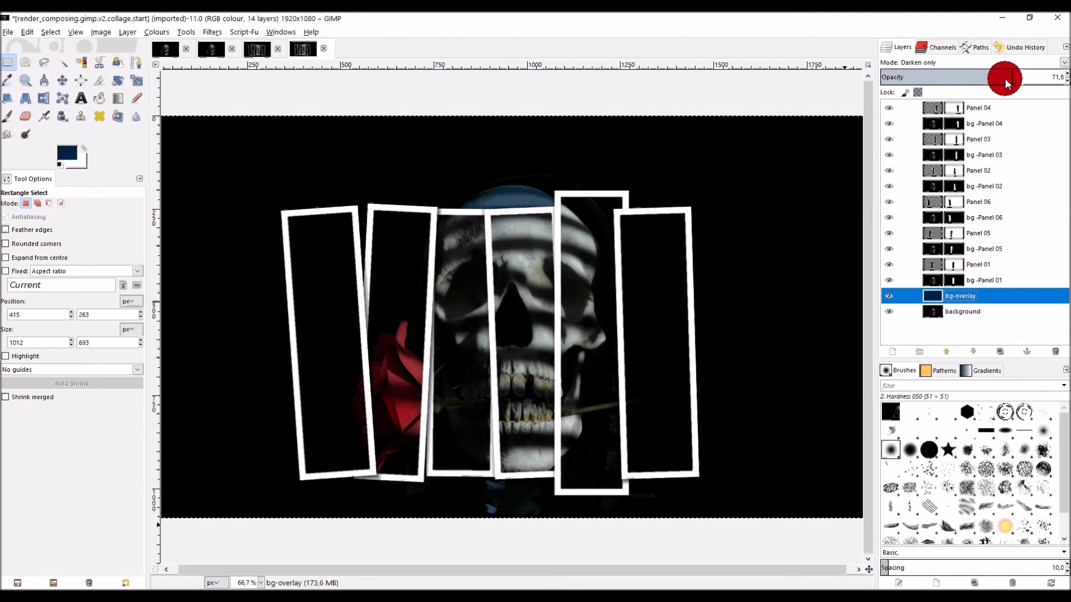
mouse_move(1005, 79)
mouse_down()
mouse_move(975, 76)
mouse_move(1066, 77)
mouse_move(972, 79)
mouse_move(983, 76)
mouse_up()
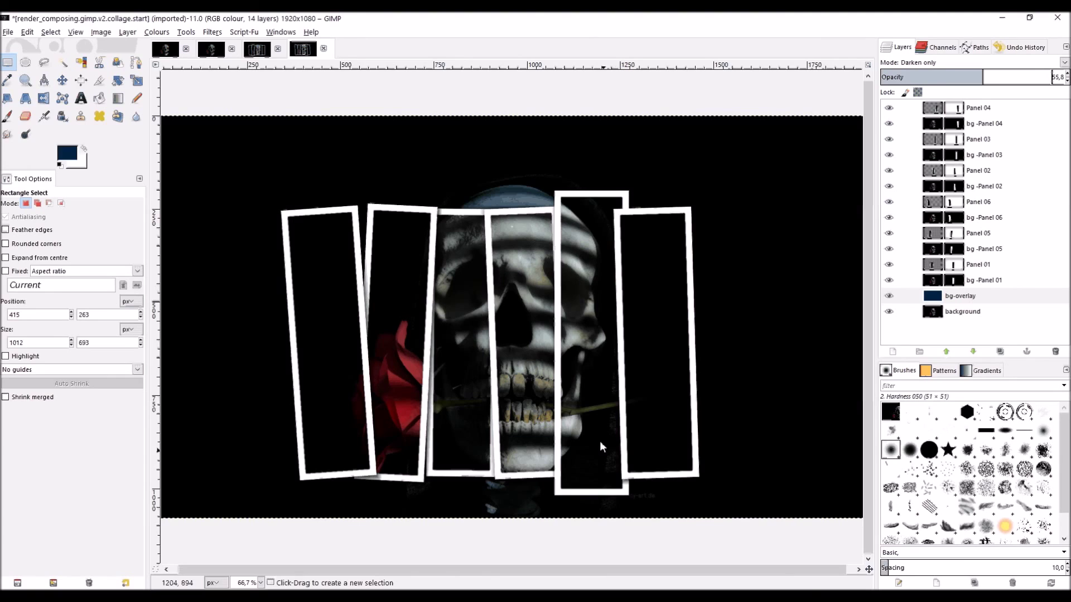
drag(712, 423, 711, 423)
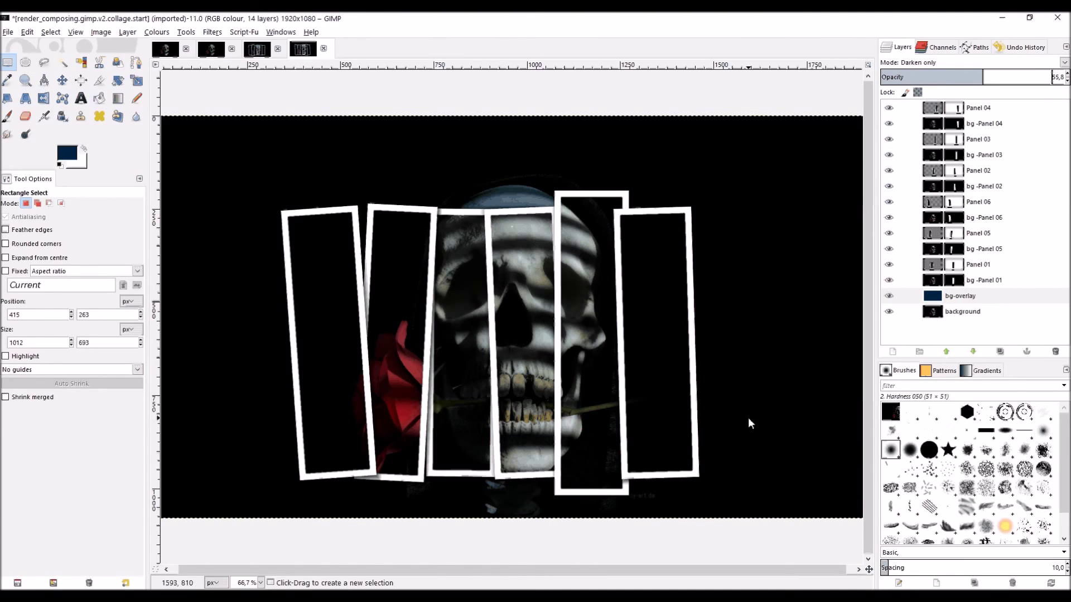